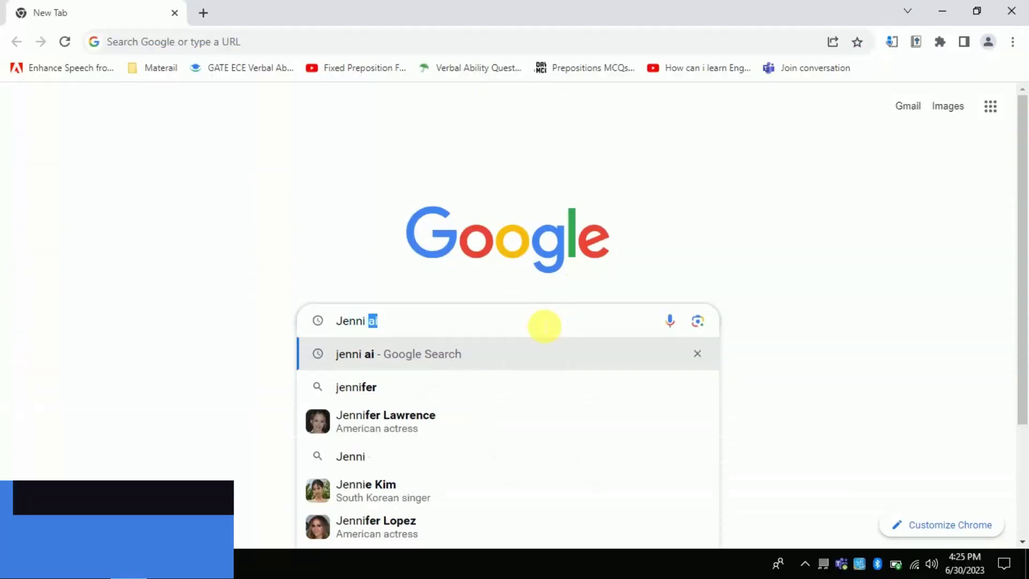
Step: Search Google for 'jenni ai'
type("ai")
key("Return")
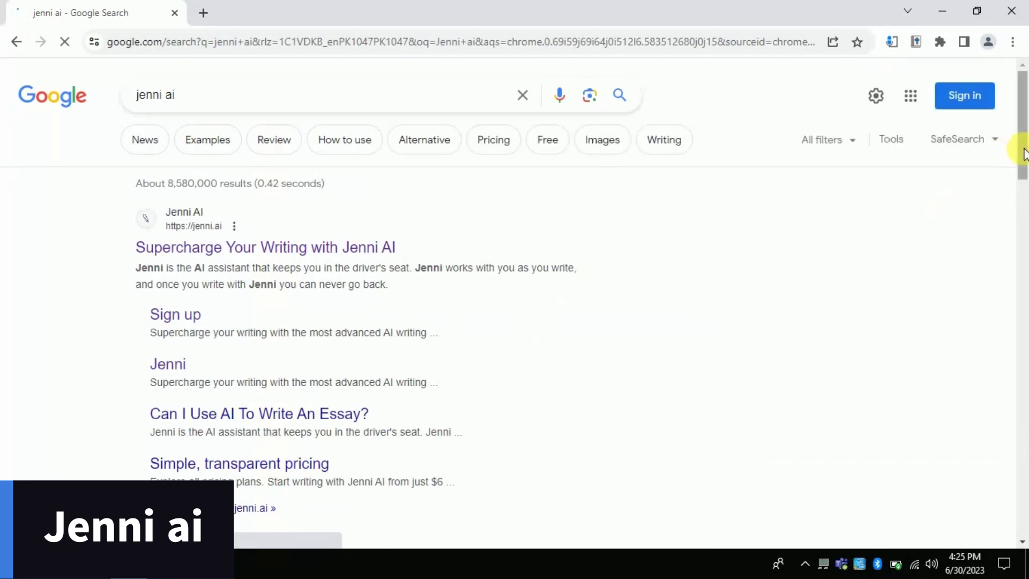
mouse_move(1023, 154)
left_mouse_down()
mouse_move(1023, 223)
mouse_move(1023, 134)
left_mouse_up()
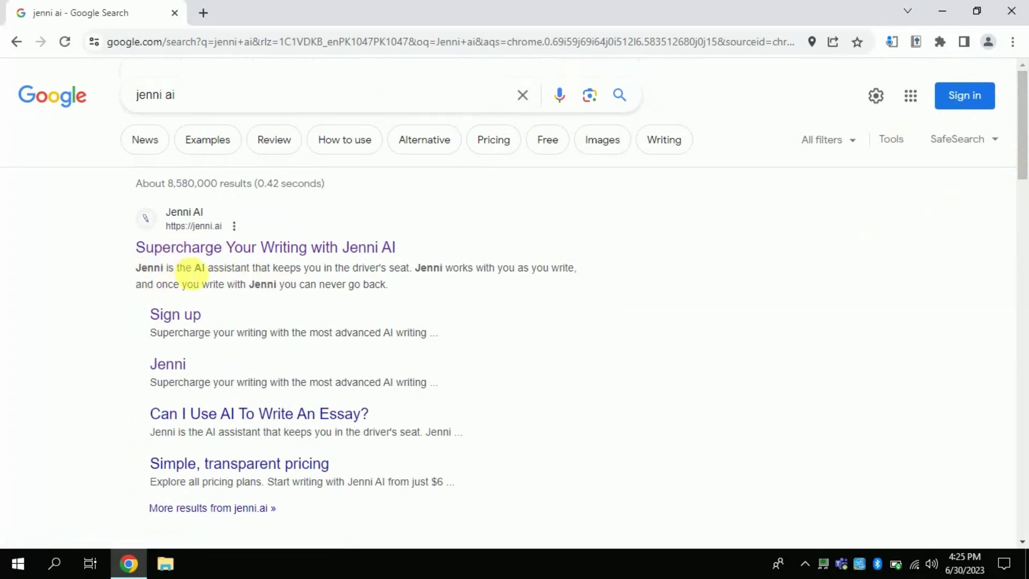
Step: Highlight parts of the top Jenni AI result's description line
left_click_drag(195, 271, 415, 276)
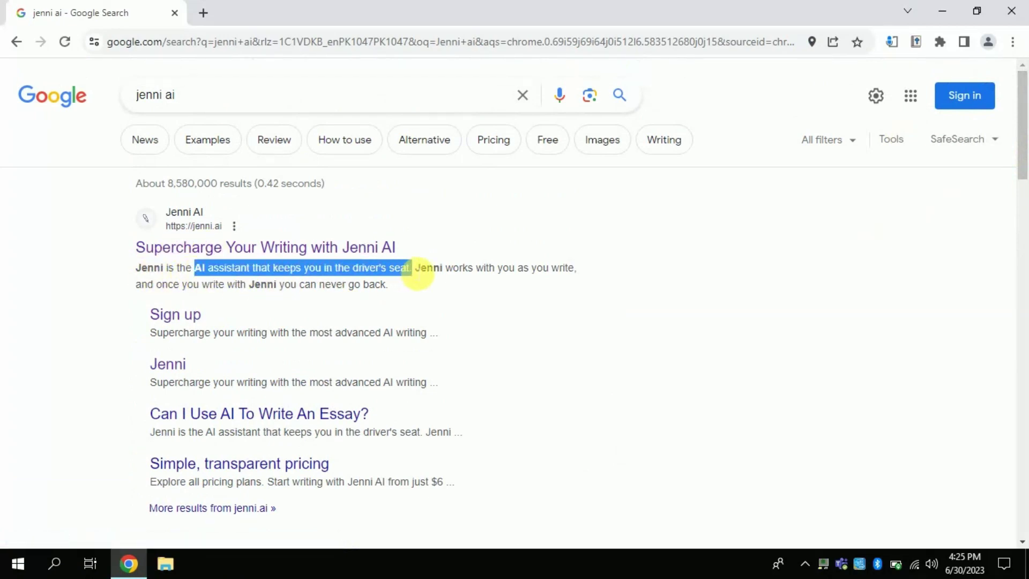
left_click(543, 270)
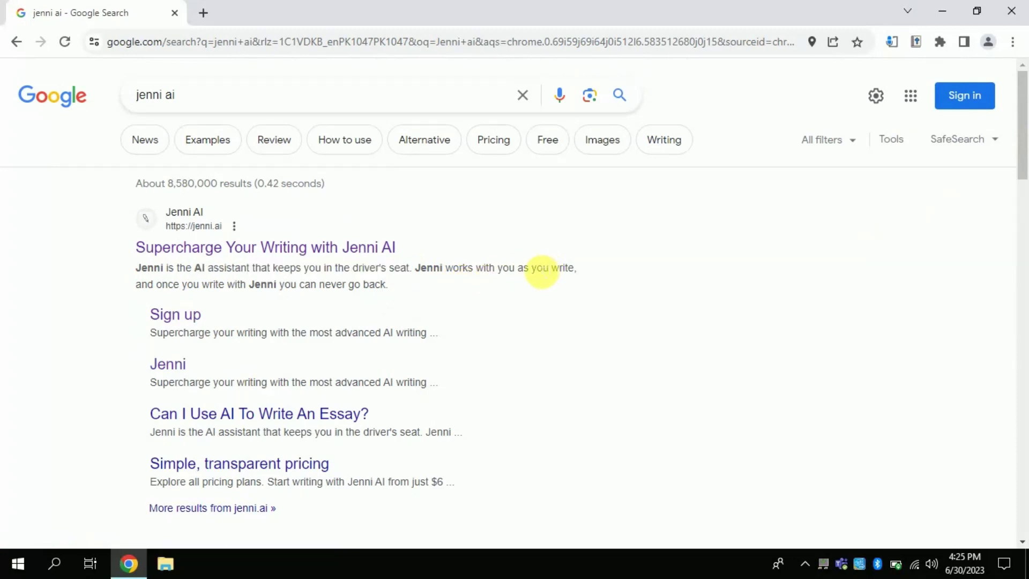
left_click_drag(540, 272, 627, 278)
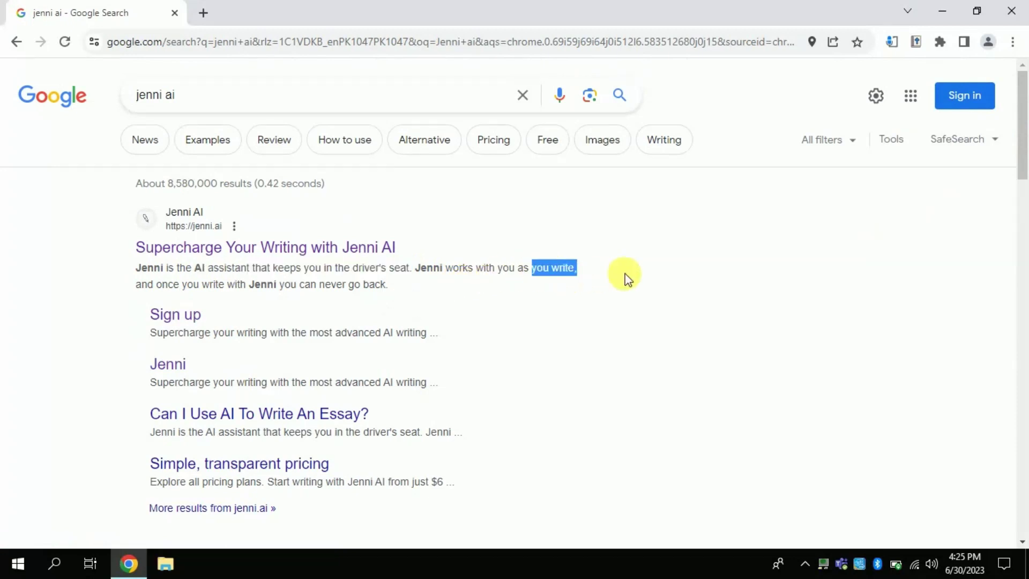
Step: Open the official Jenni AI site and scroll down its homepage
left_click(356, 248)
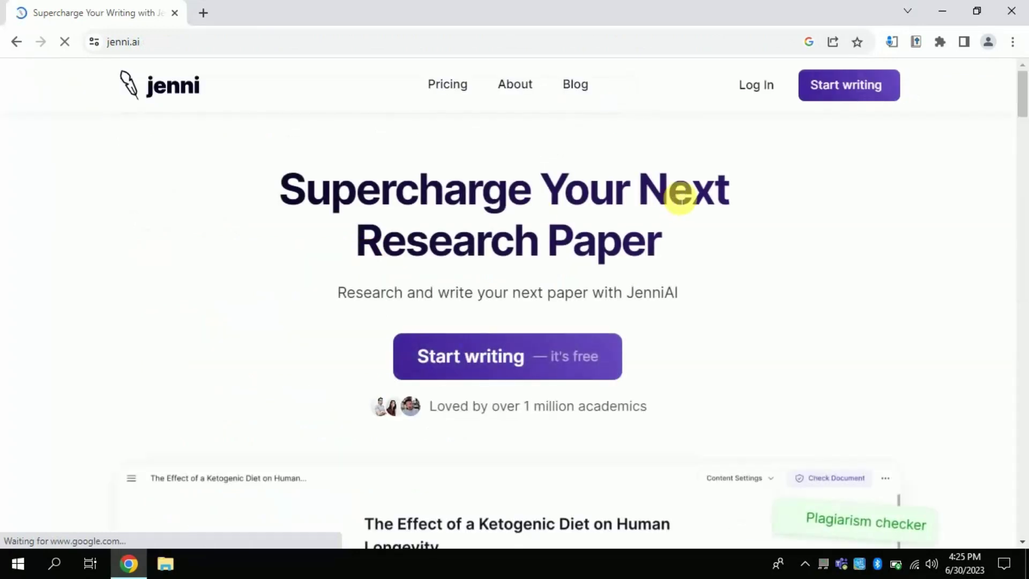
mouse_move(1026, 106)
left_mouse_down()
mouse_move(1025, 407)
mouse_move(1025, 86)
left_mouse_up()
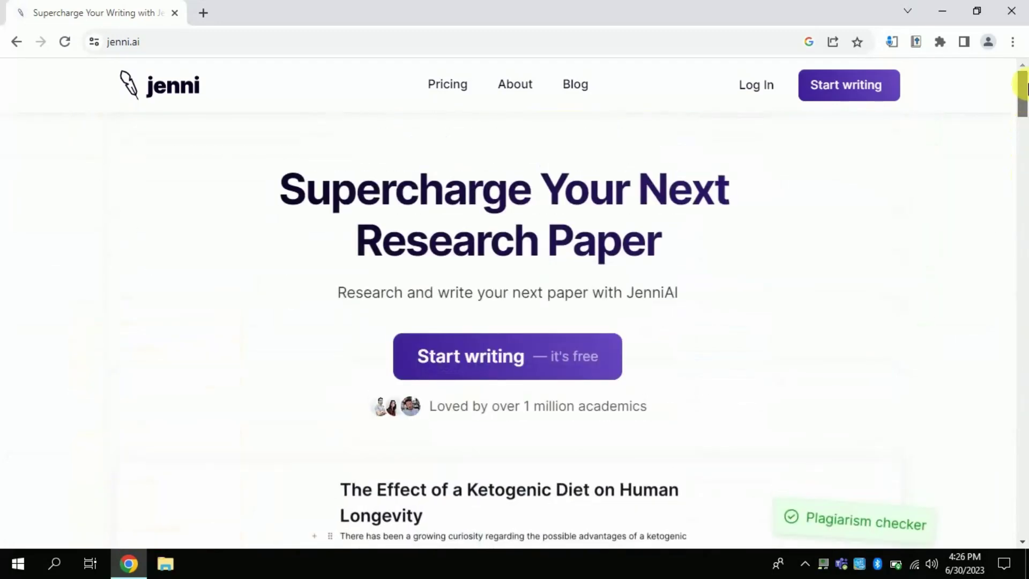
Step: Log in to Jenni AI with a Google account
left_click(765, 92)
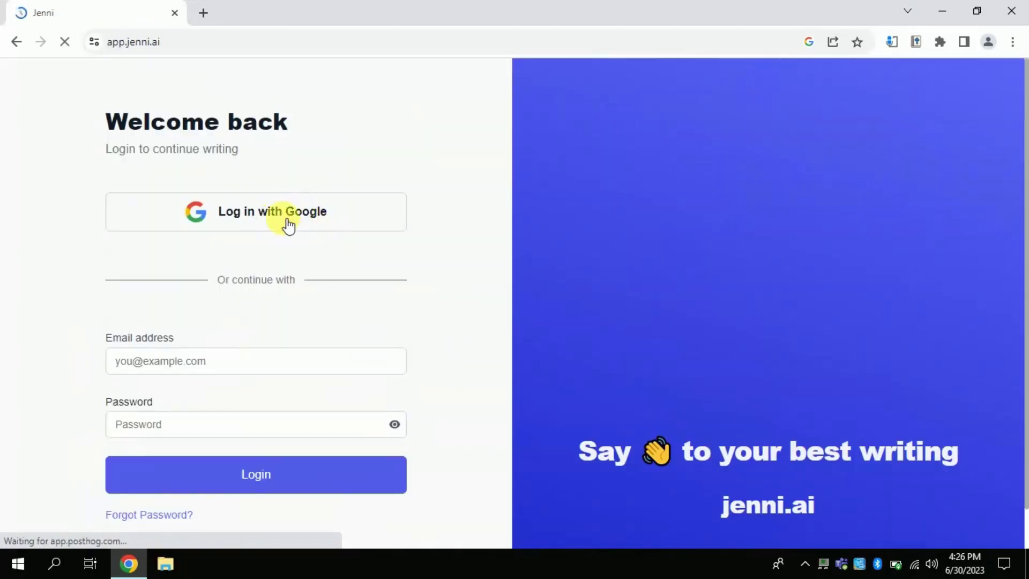
left_click(231, 210)
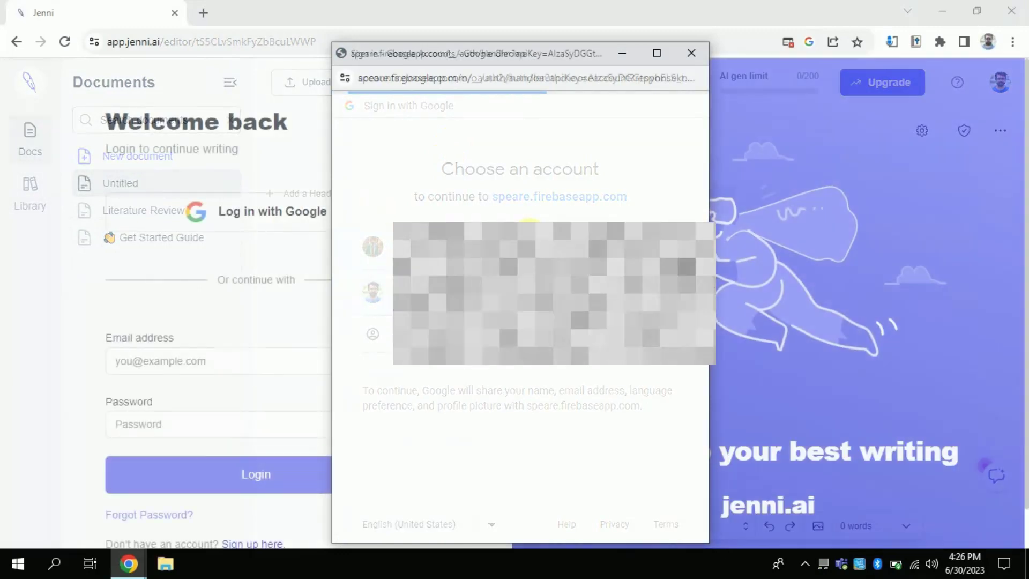
left_click(529, 236)
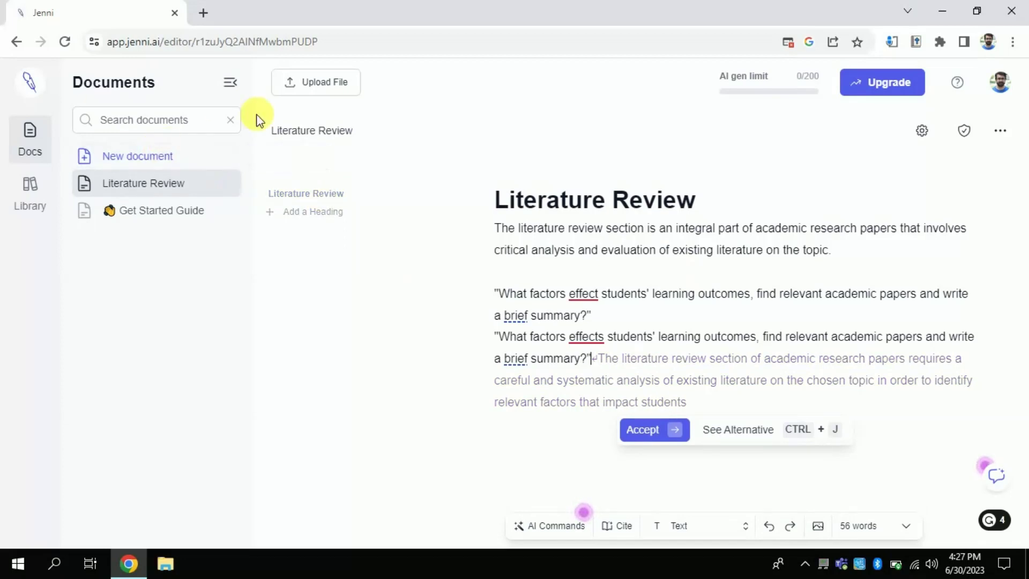
Step: Start a new document prompting for Mathematics achievement factors, relevant papers and summaries, correcting 'relevant'
left_click(173, 161)
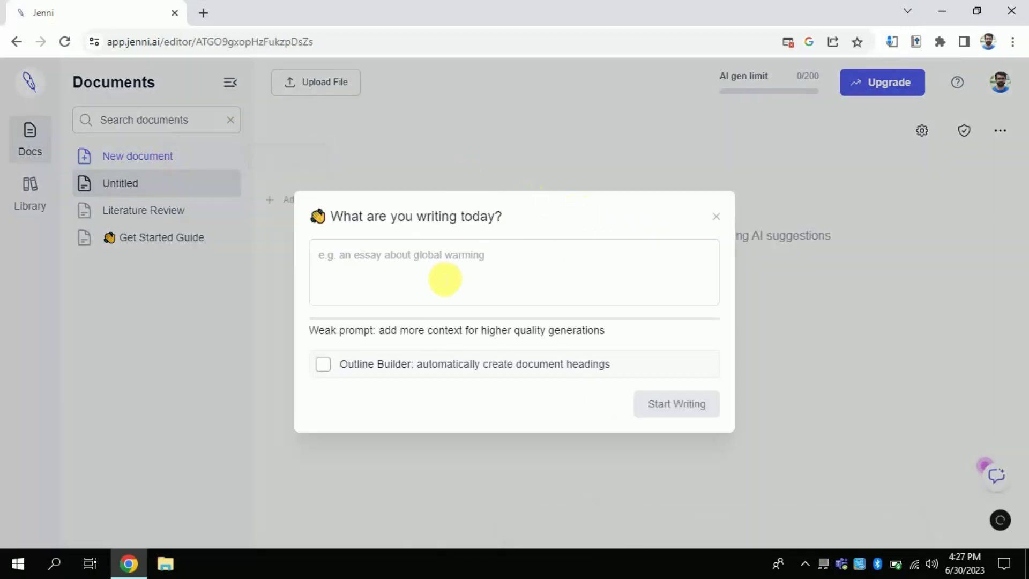
type("What are the factors")
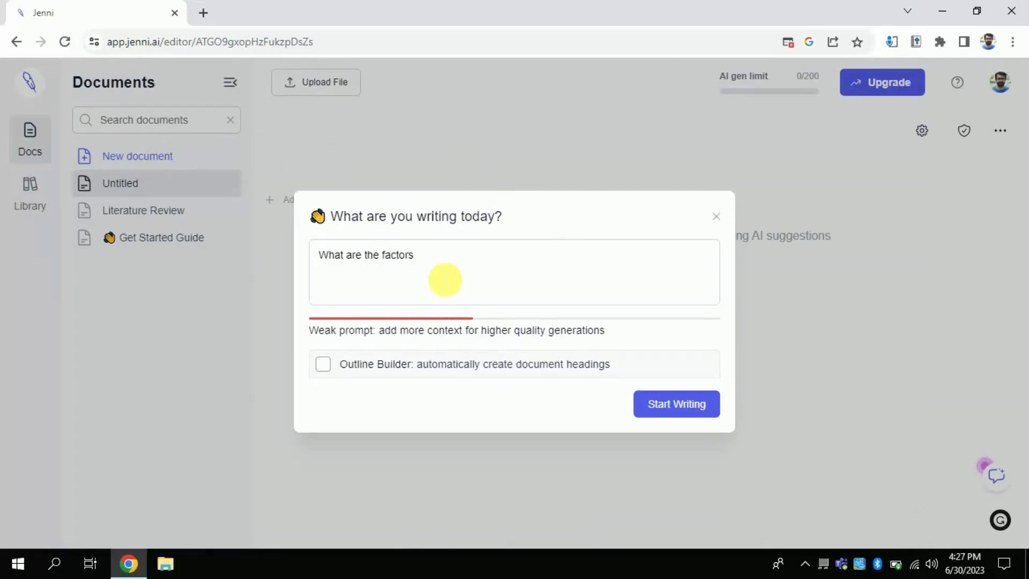
type("co")
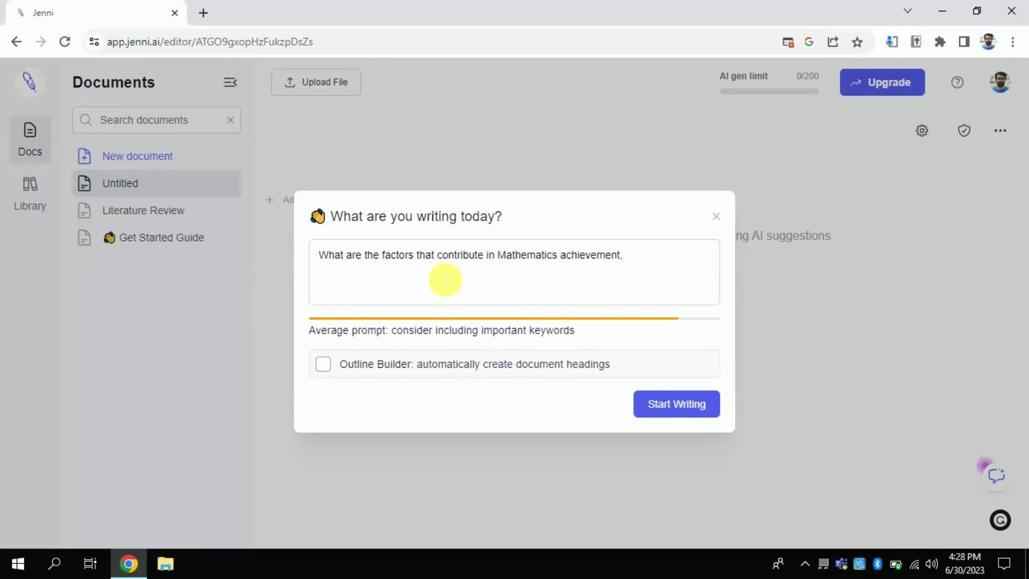
type("relevent papers")
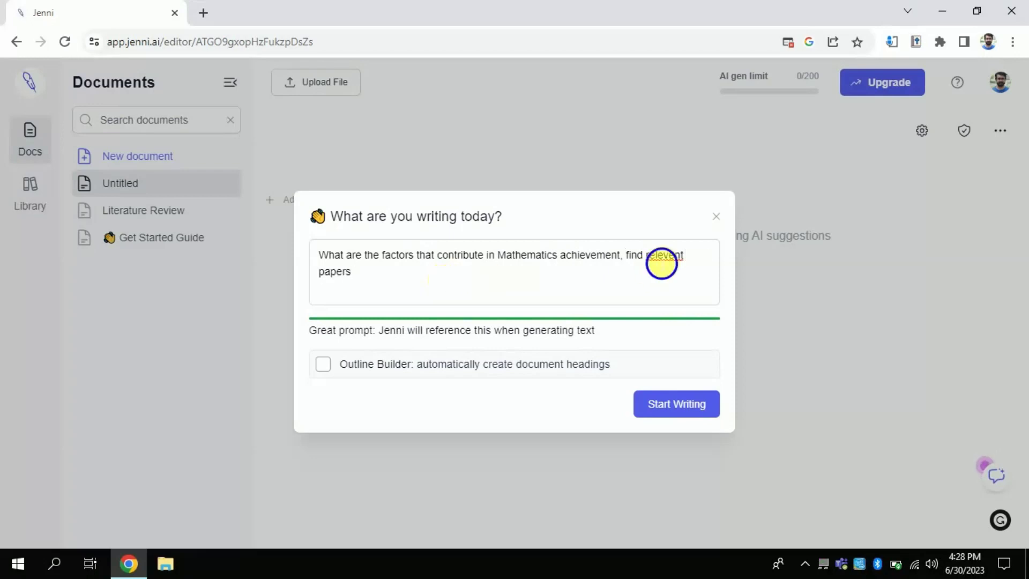
right_click(661, 257)
left_click(680, 264)
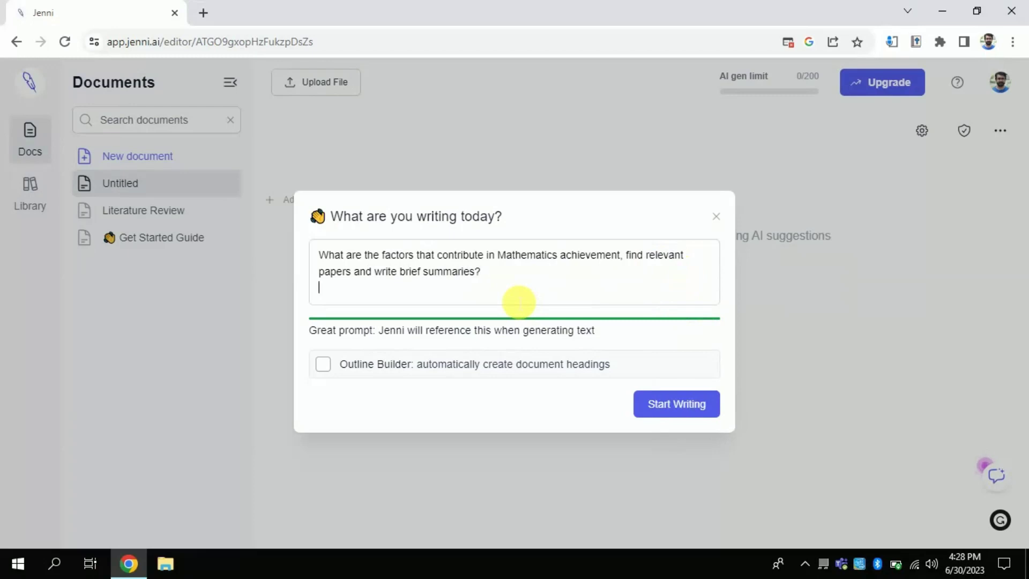
Step: Generate the draft and accept the first sentences on contributing factors
left_click(684, 404)
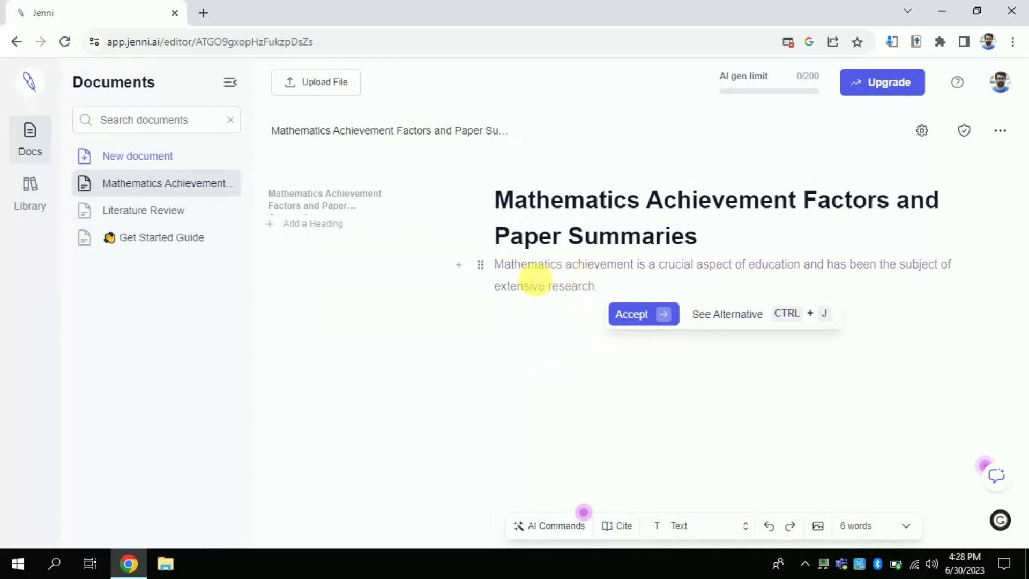
left_click(534, 276)
mouse_move(647, 273)
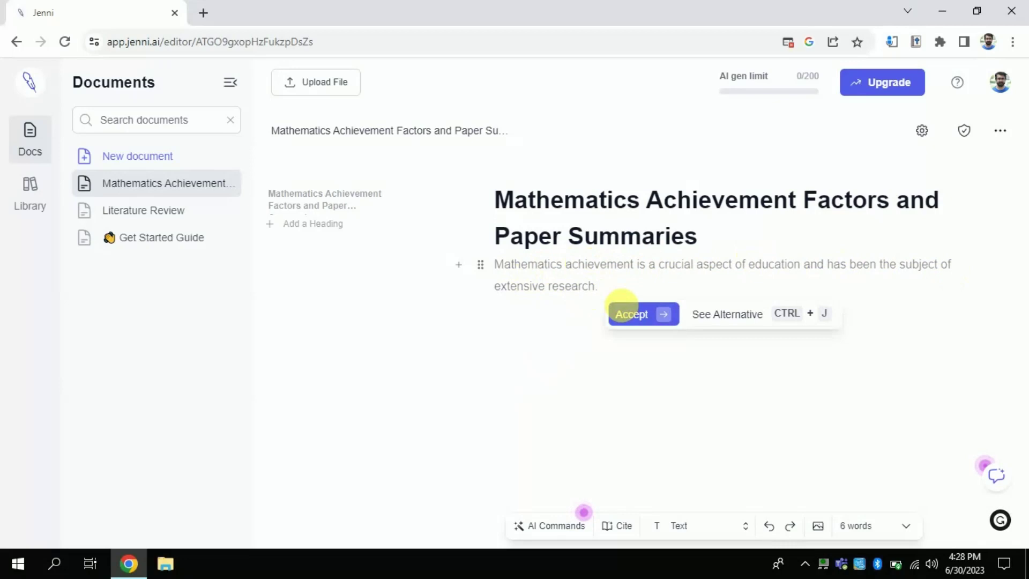
left_click(640, 316)
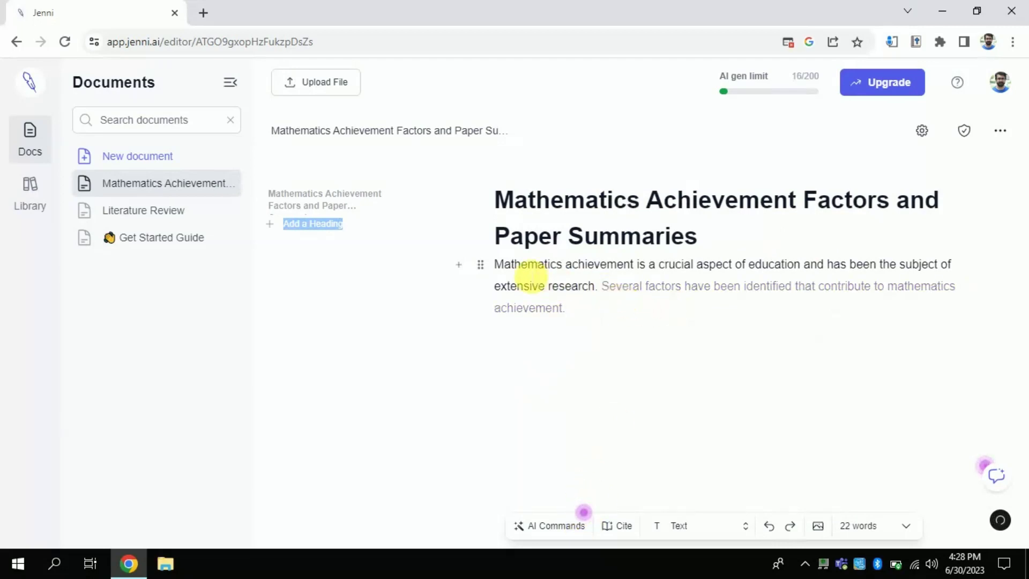
mouse_move(628, 289)
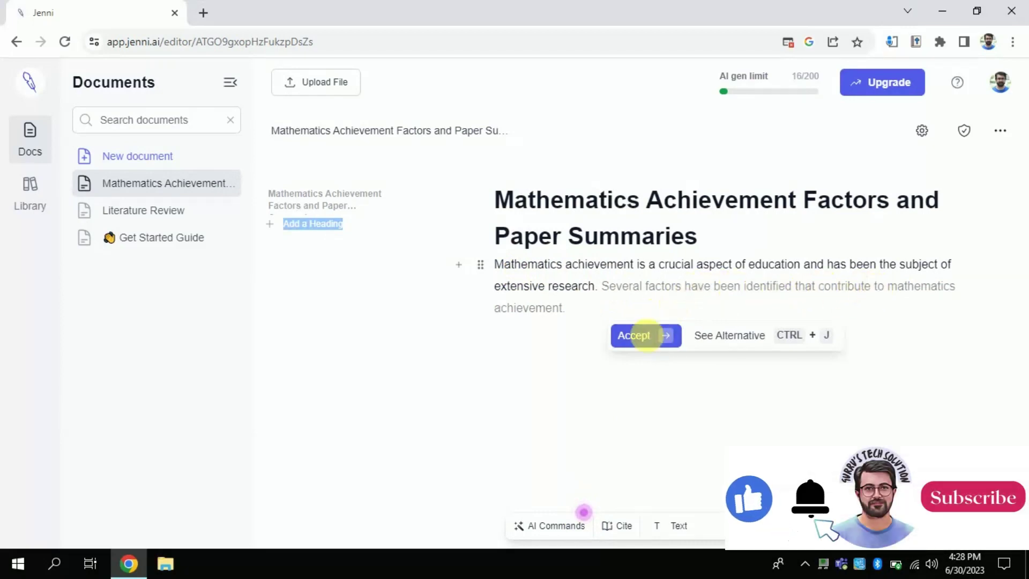
left_click(626, 344)
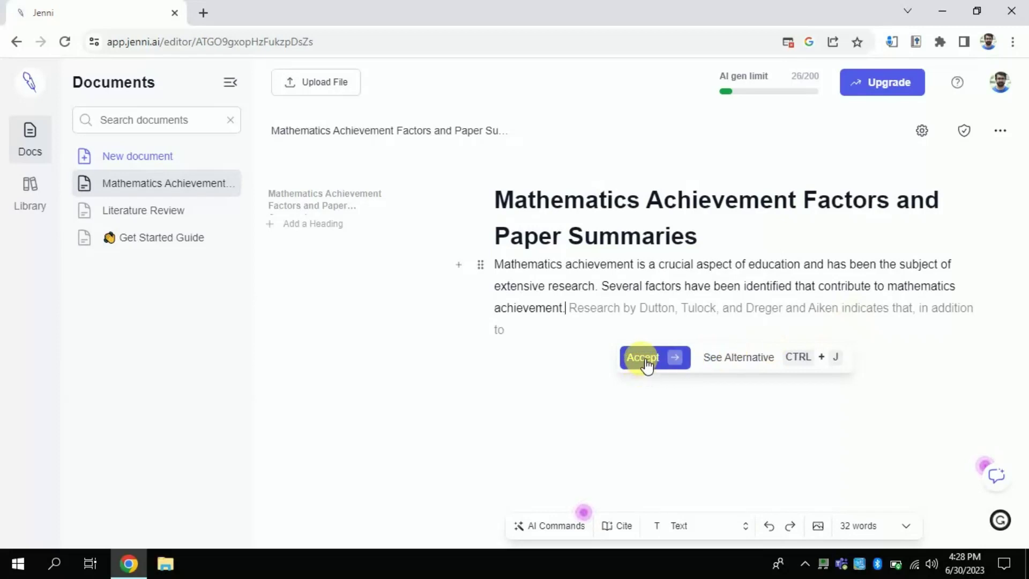
Step: Accept suggestions on prior research, non-intellectual factors and interest, swapping one for a Batool, 2020 citation
left_click(646, 364)
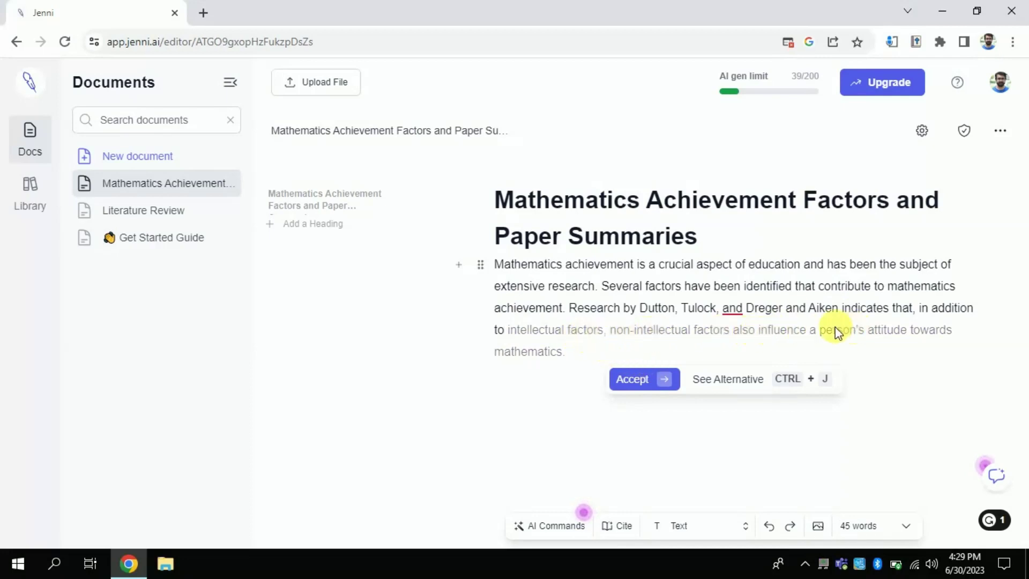
left_click(646, 383)
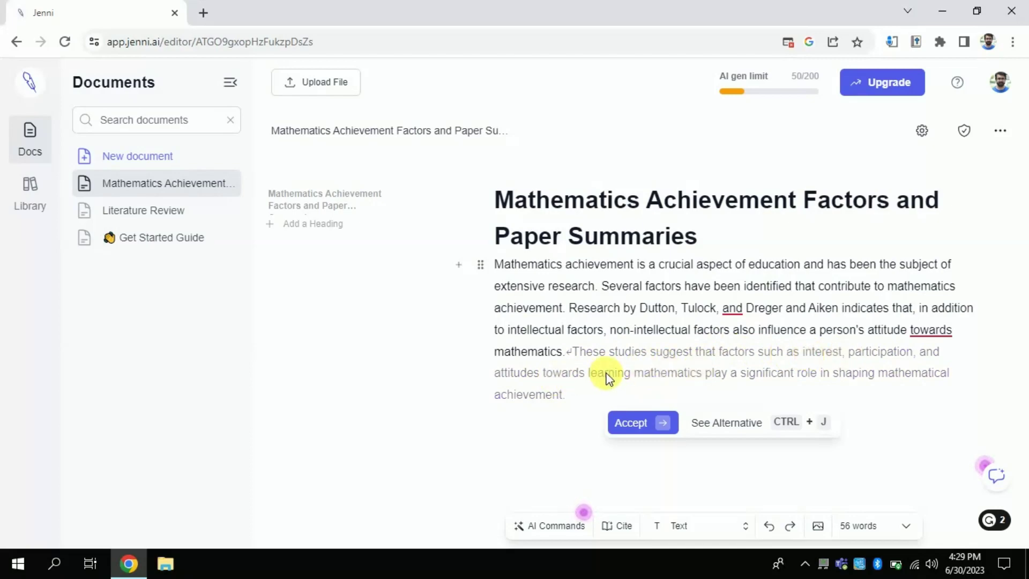
left_click(631, 424)
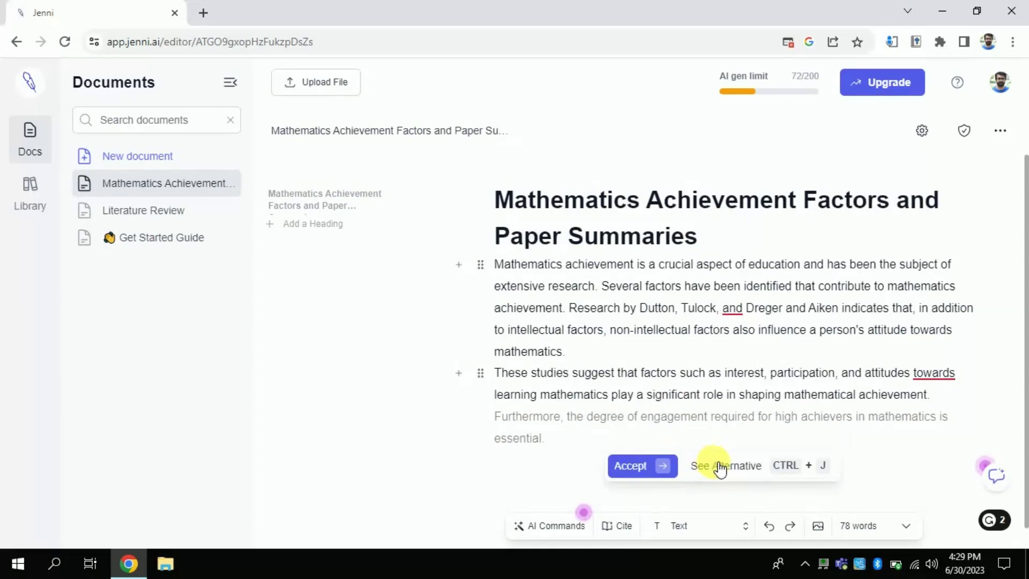
left_click(719, 468)
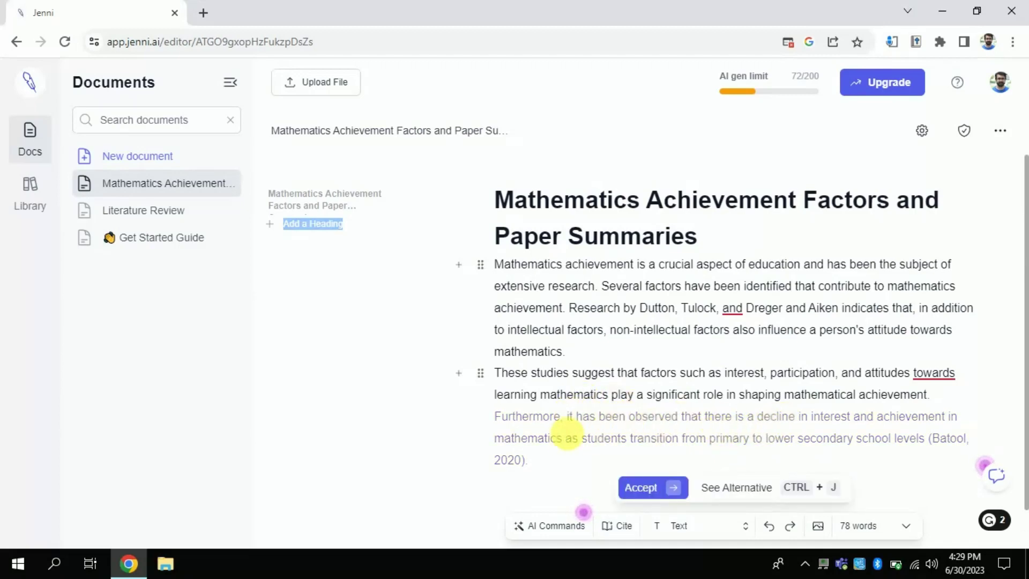
left_click(645, 488)
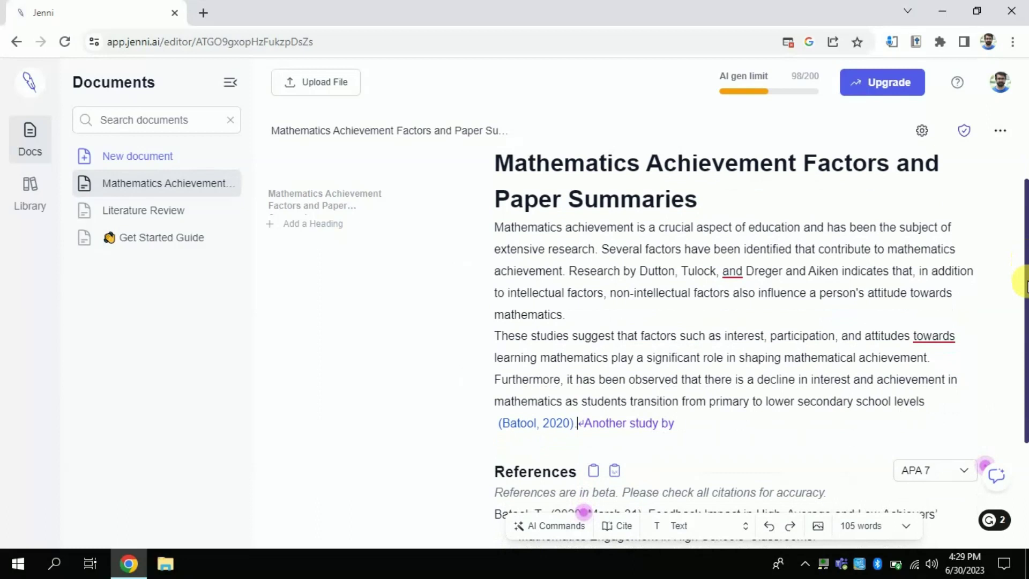
Step: Accept the suggested sentence citing Ponte et al
scroll(1025, 294, "down", 2)
left_click_drag(1025, 300, 1025, 359)
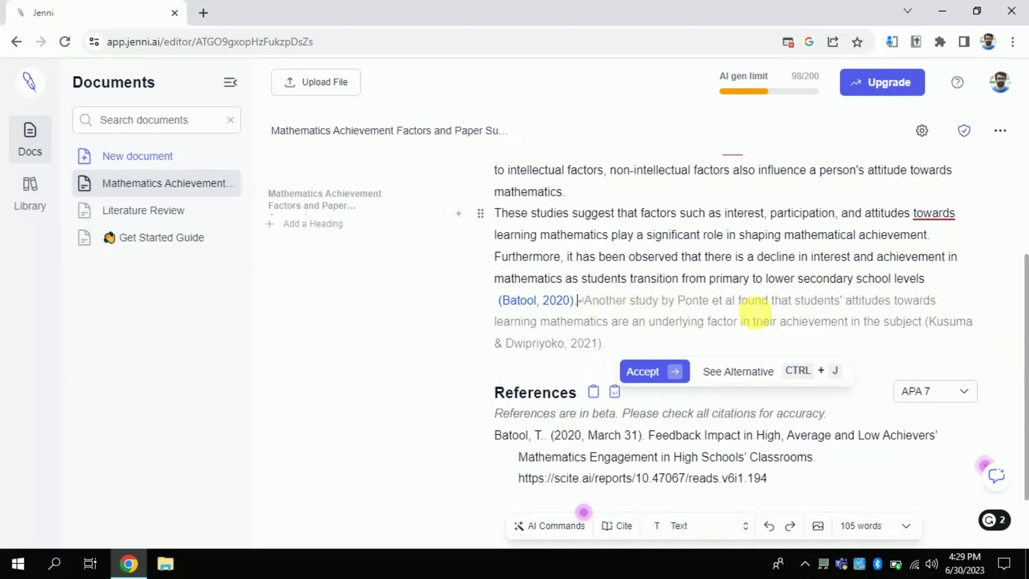
mouse_move(605, 321)
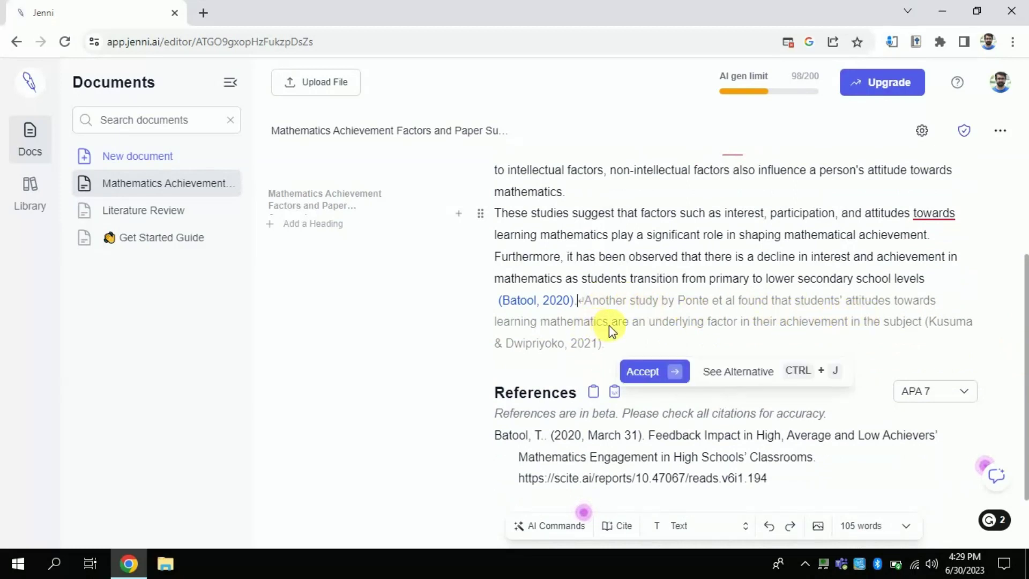
left_click(643, 372)
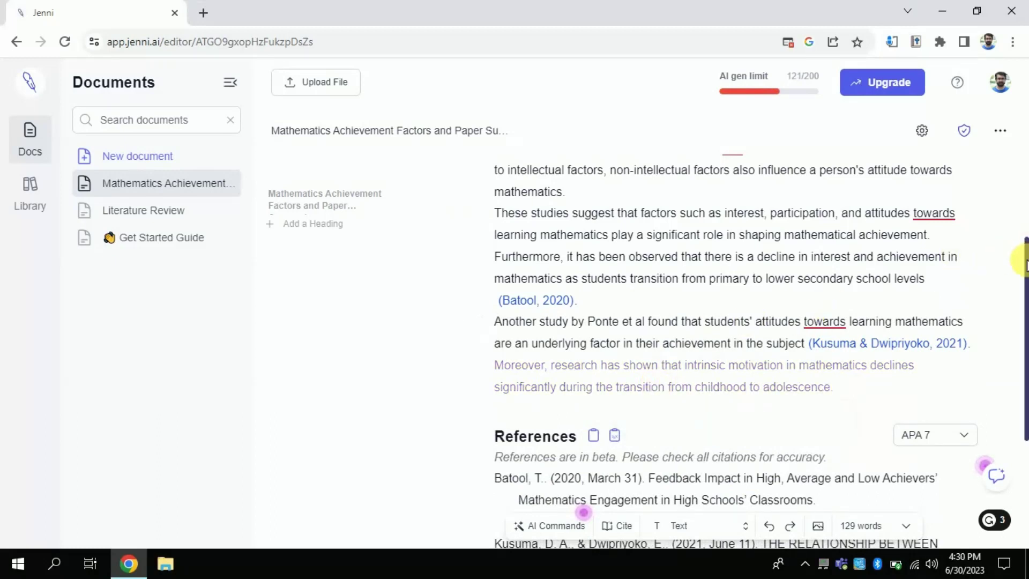
Step: Accept the autocomplete continuation on motivation and attitudes, then review the 201-word draft
scroll(1025, 262, "down", 1)
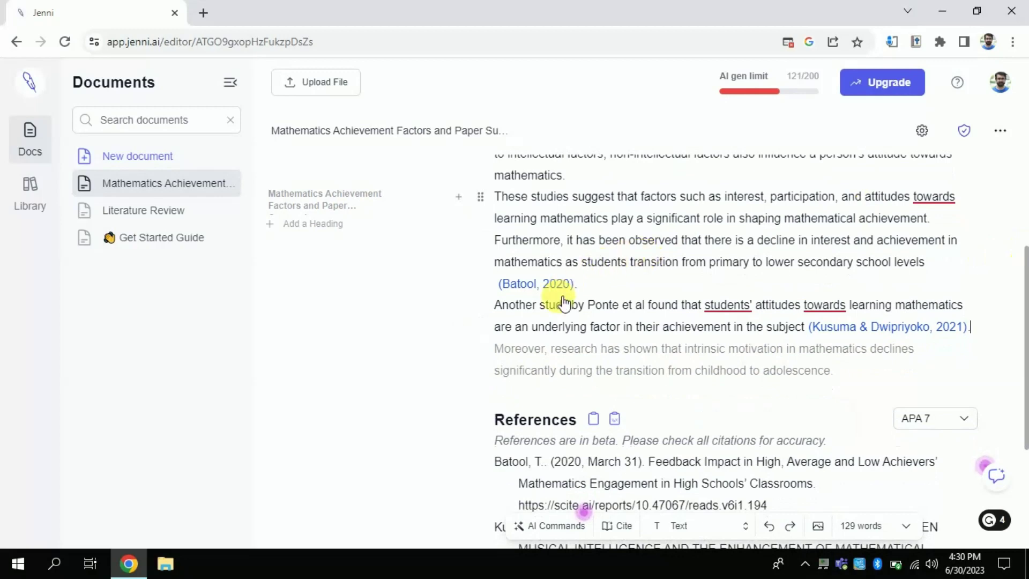
mouse_move(825, 304)
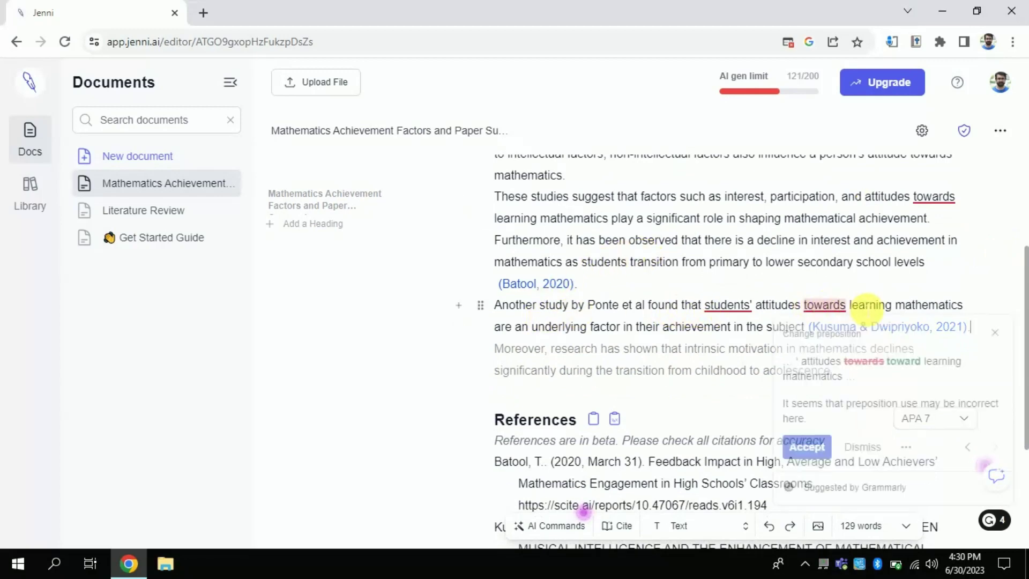
key("Right")
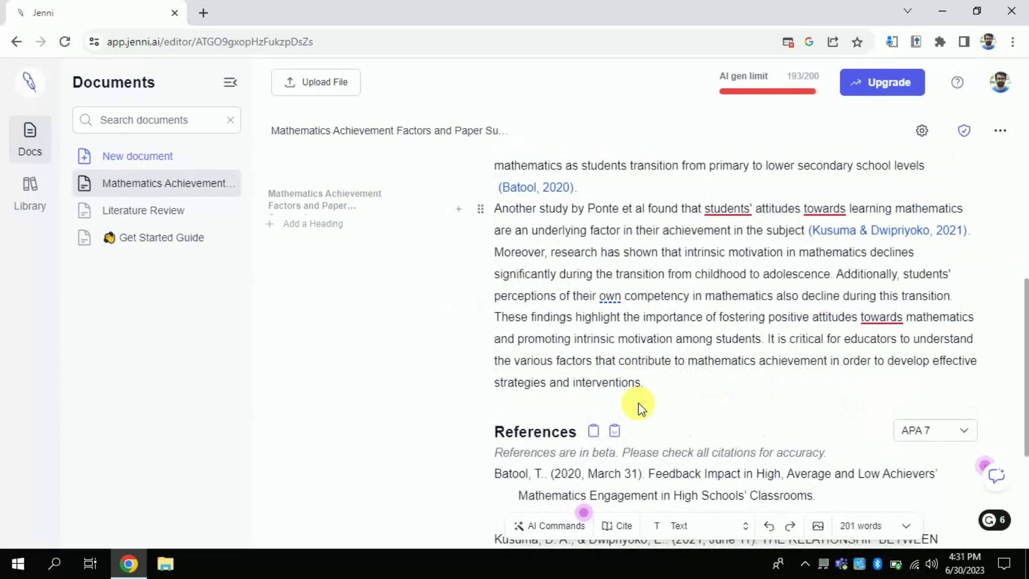
left_click_drag(1025, 327, 1024, 437)
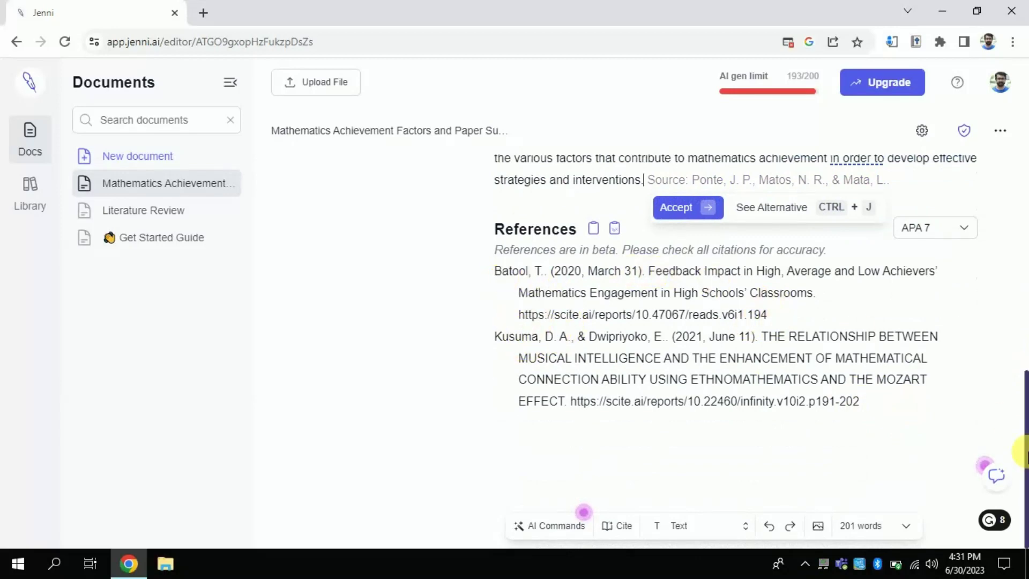
left_click_drag(1025, 456, 1025, 281)
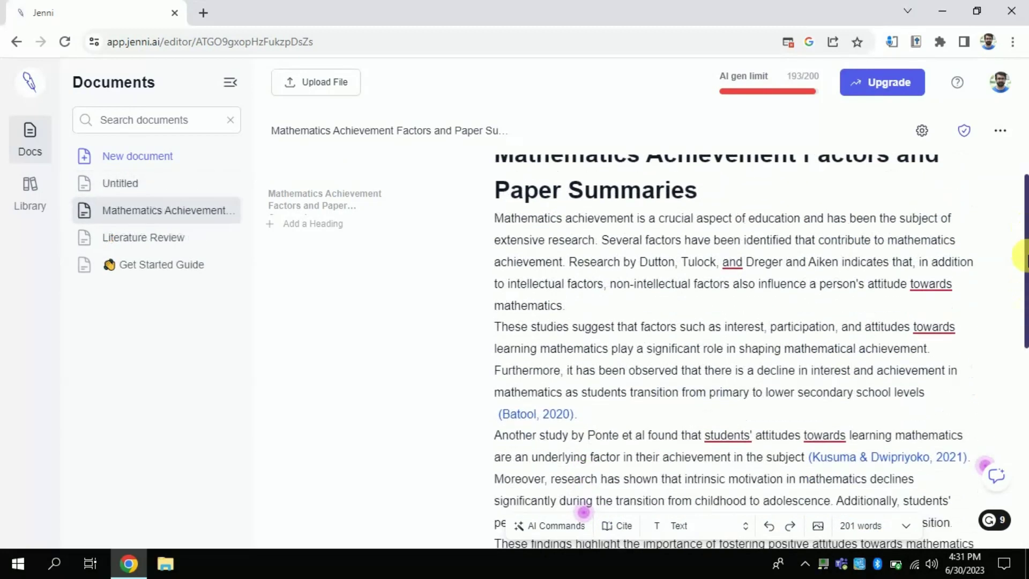
left_click_drag(1025, 227, 1025, 287)
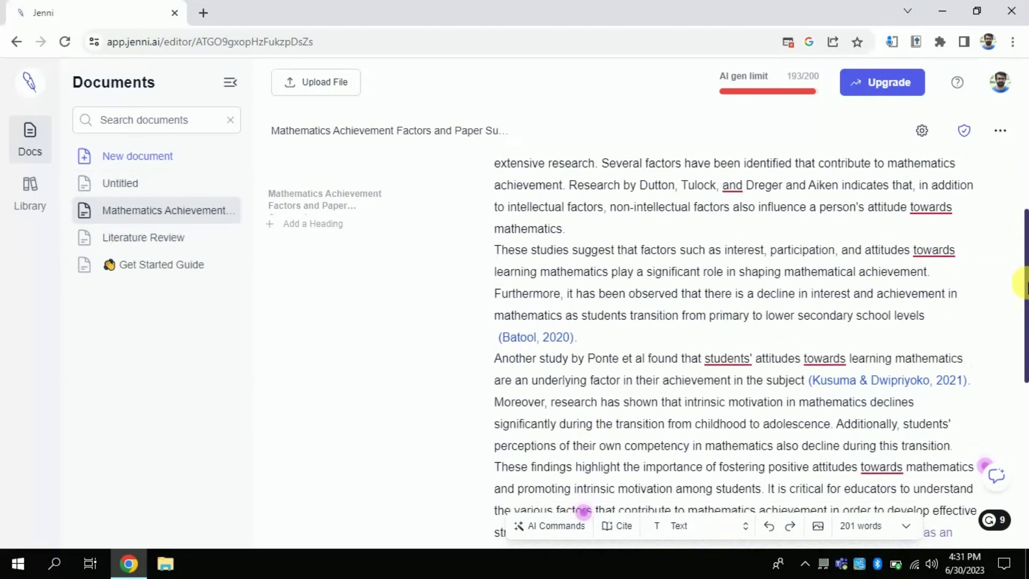
Step: Open the scite report for Kusuma & Dwipriyoko (2021) and scroll to similar articles
left_click(873, 387)
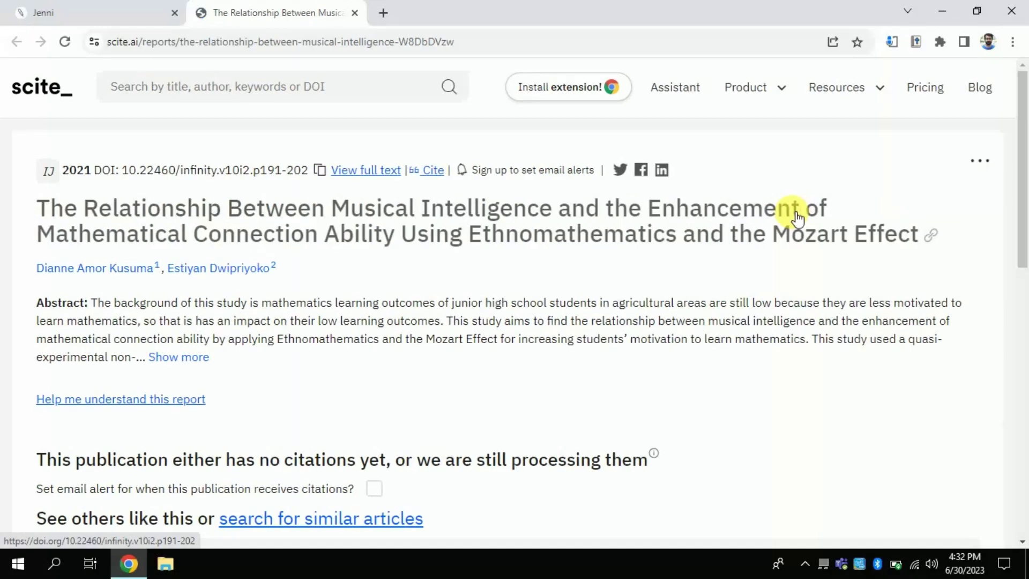
scroll(1022, 169, "down", 1)
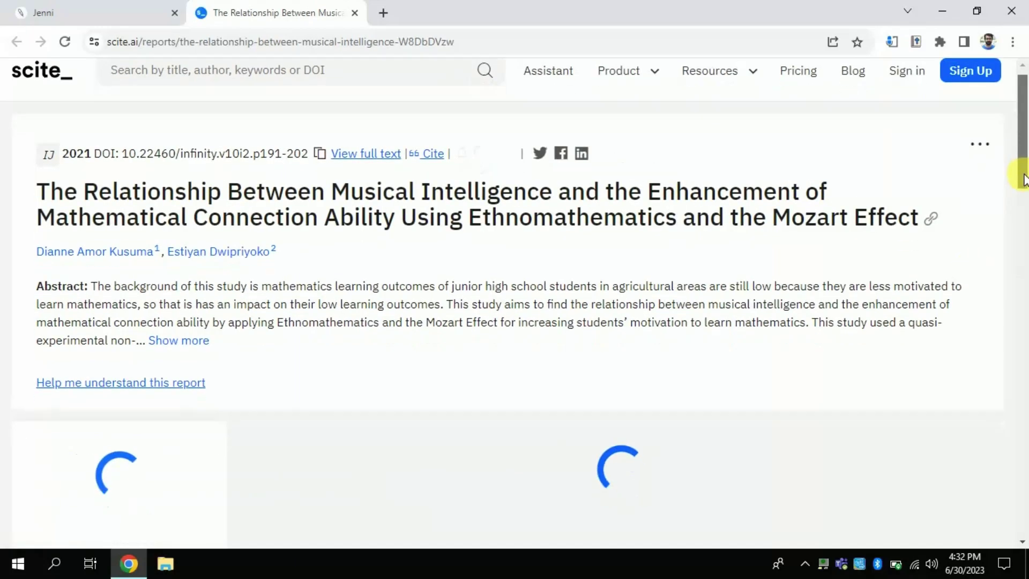
left_click_drag(1022, 168, 1025, 139)
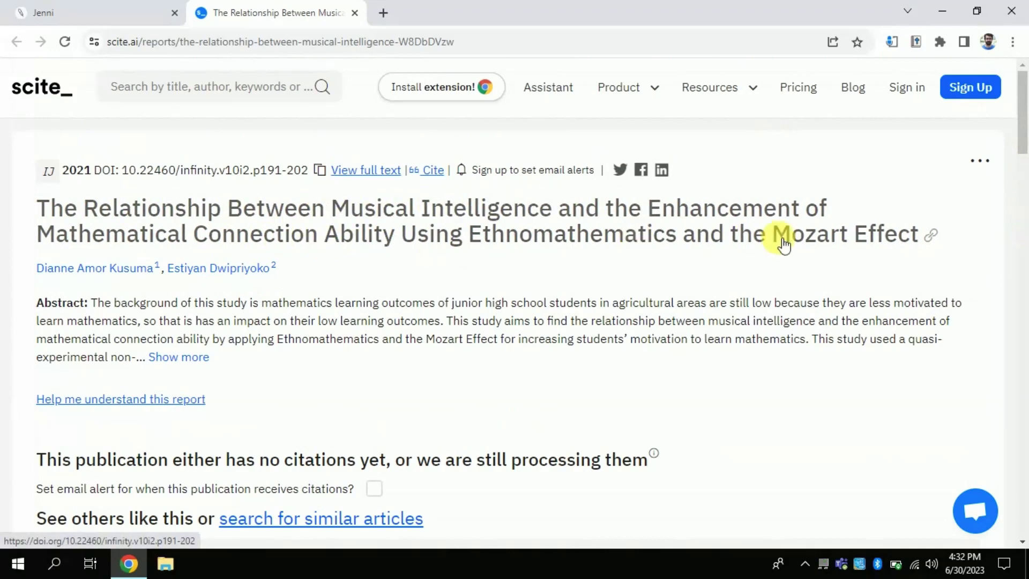
left_click_drag(1025, 137, 1025, 188)
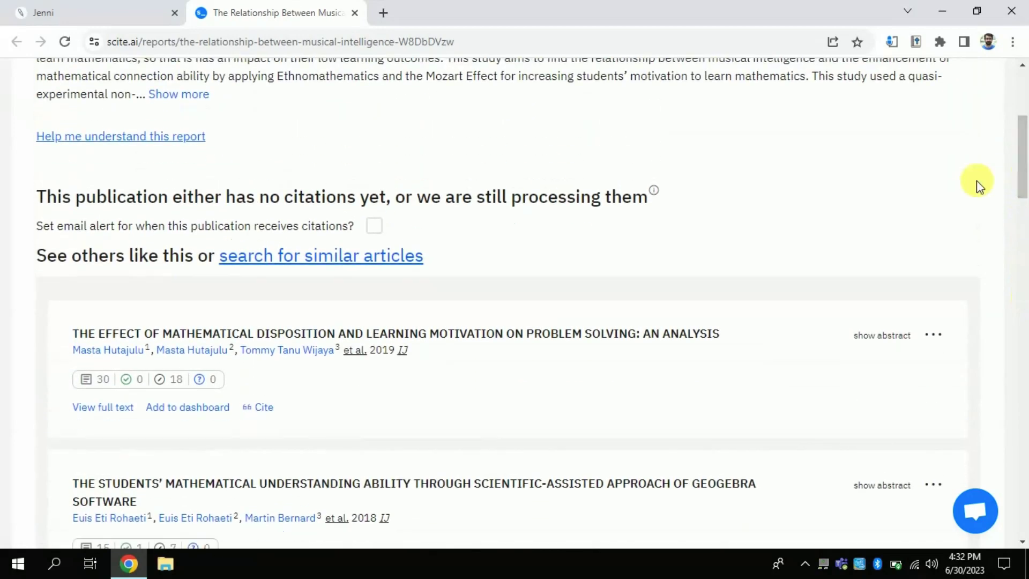
Step: Return to the Jenni AI document and scroll through the 201-word draft
left_click(104, 8)
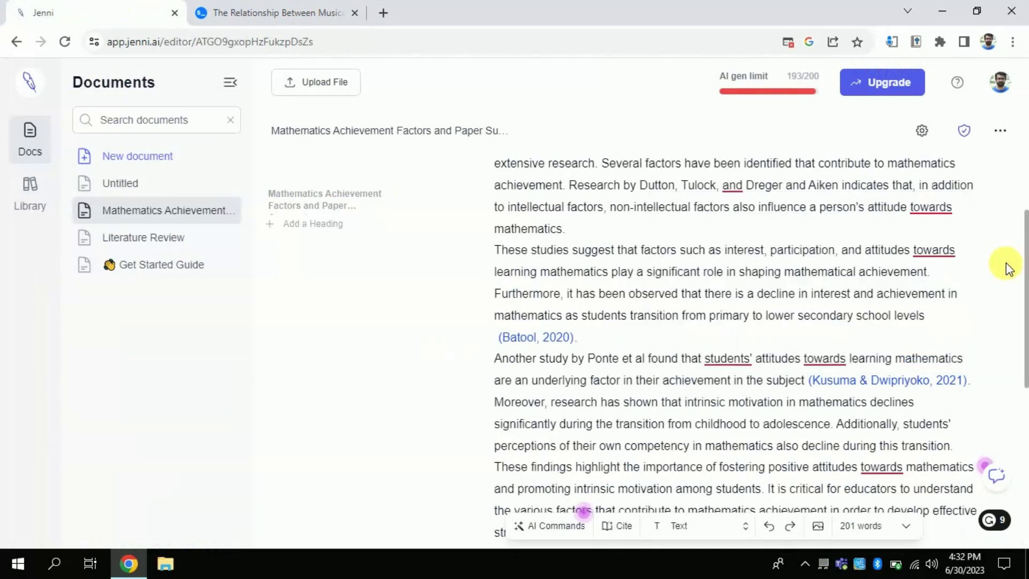
mouse_move(1026, 272)
left_mouse_down()
mouse_move(1026, 304)
mouse_move(1026, 205)
mouse_move(1026, 349)
mouse_move(1026, 263)
left_mouse_up()
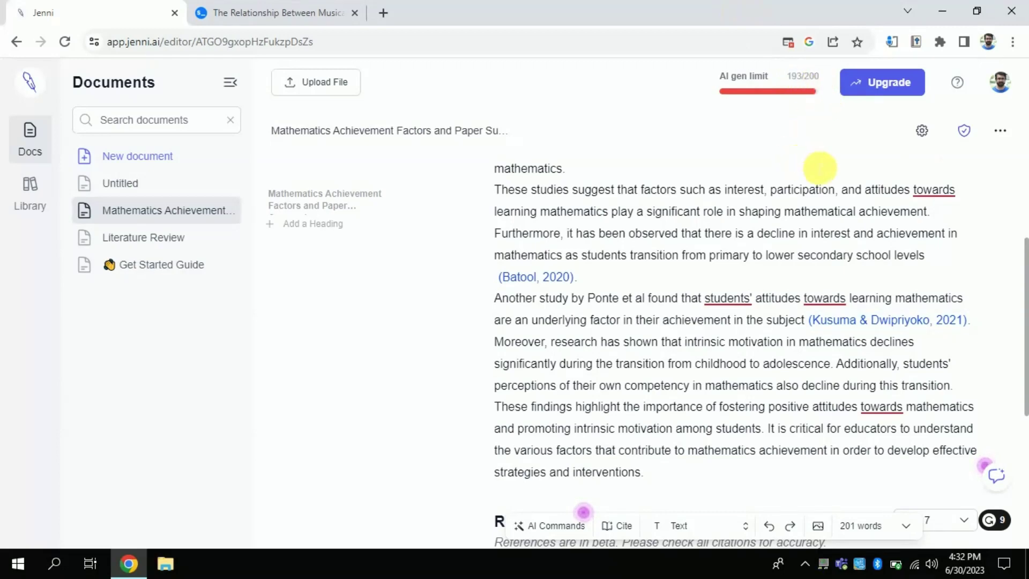
left_click_drag(1024, 317, 1027, 285)
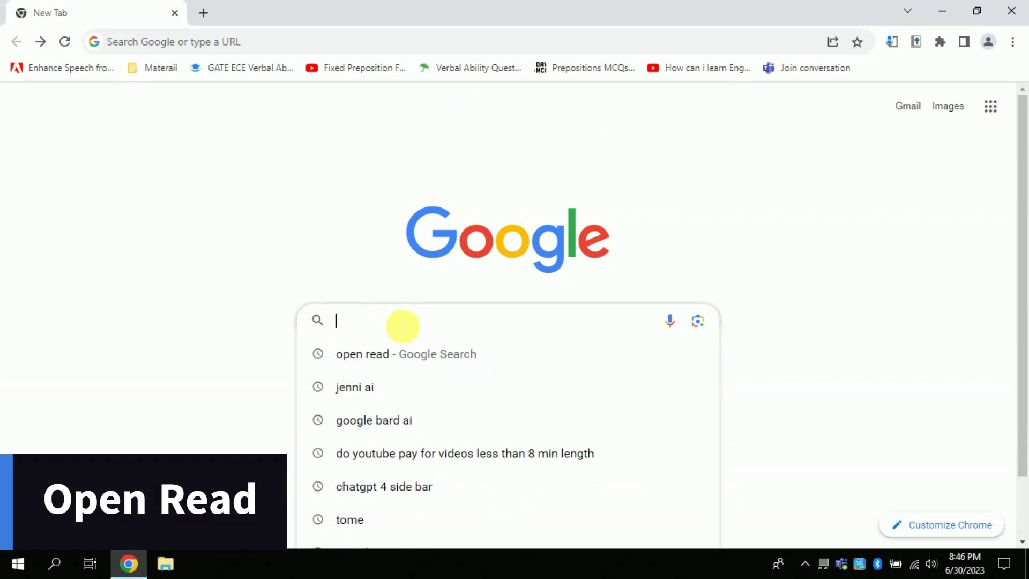
Step: Search Google for 'open read' in a new tab
type("open")
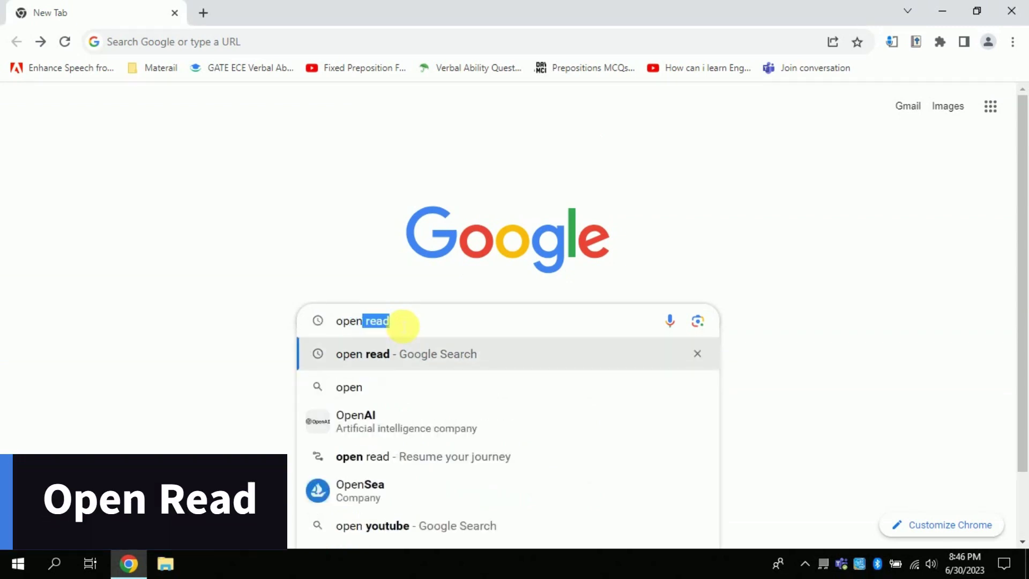
left_click(368, 361)
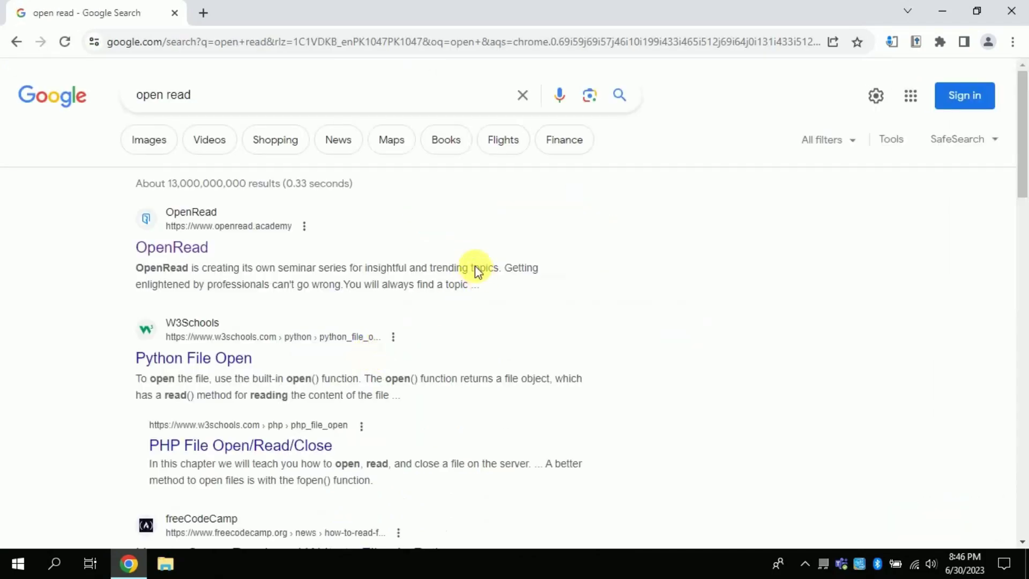
scroll(573, 265, "down", 15)
scroll(574, 275, "up", 15)
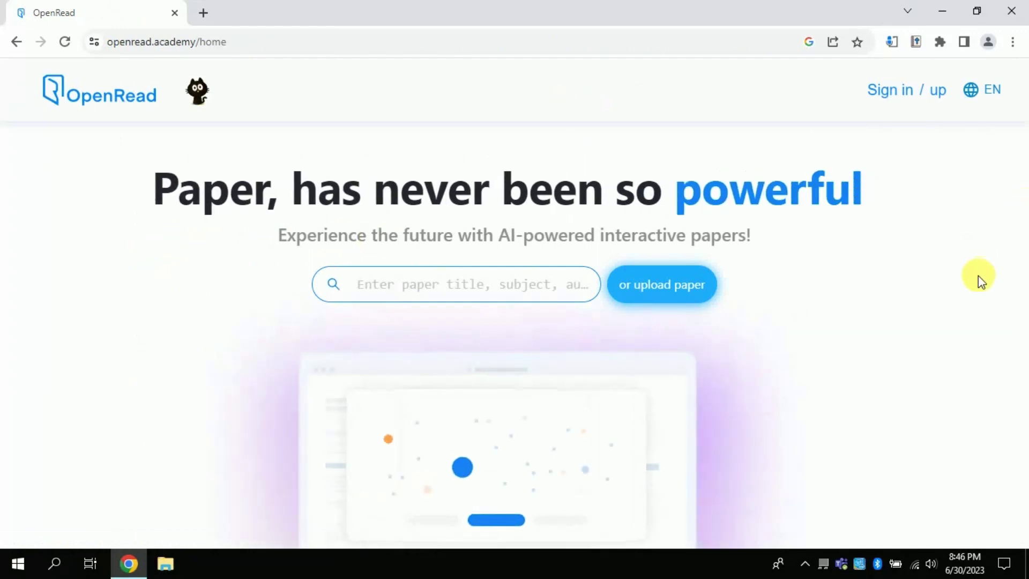
scroll(979, 275, "down", 3)
scroll(978, 275, "down", 10)
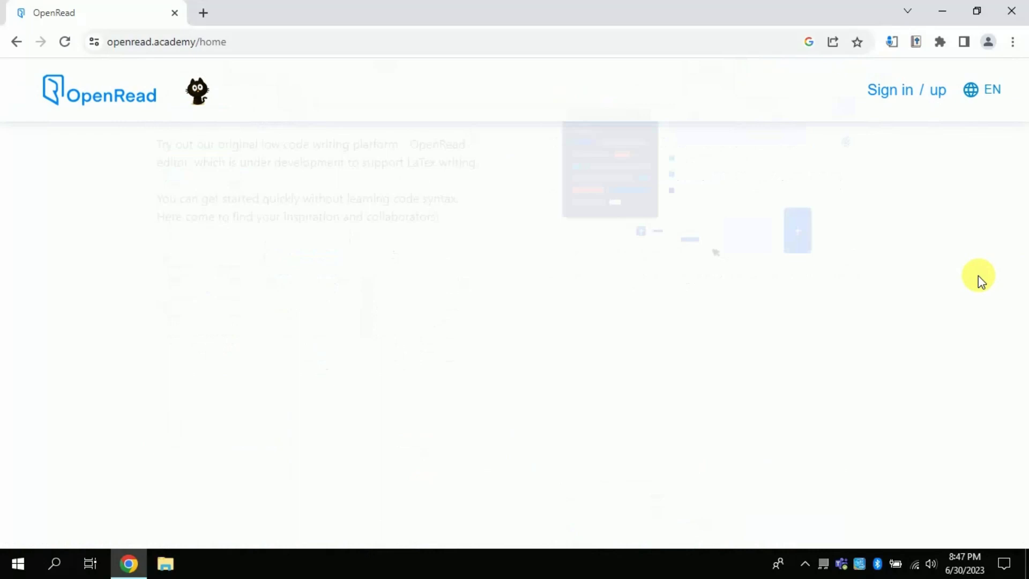
scroll(978, 275, "up", 8)
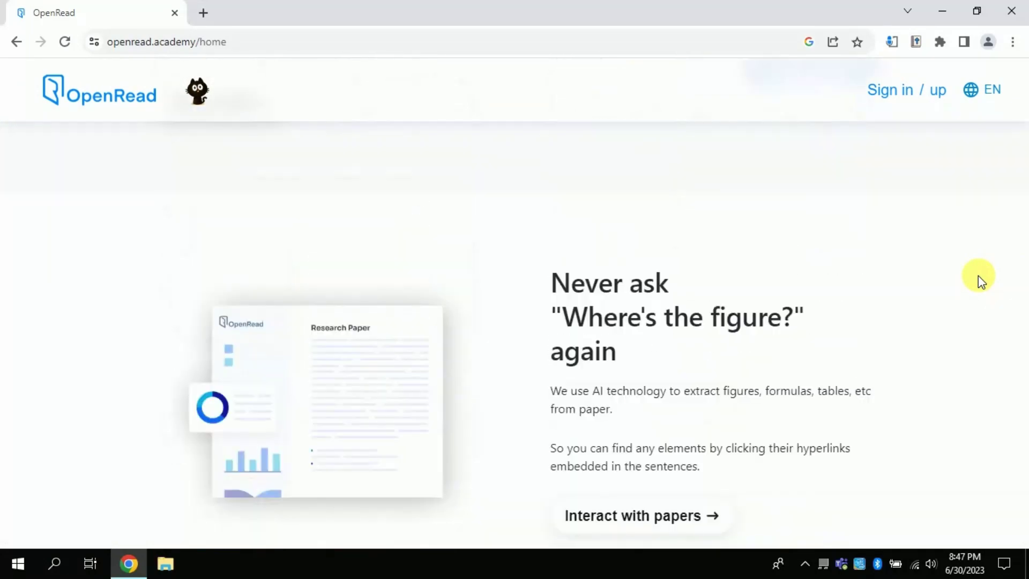
scroll(979, 276, "up", 5)
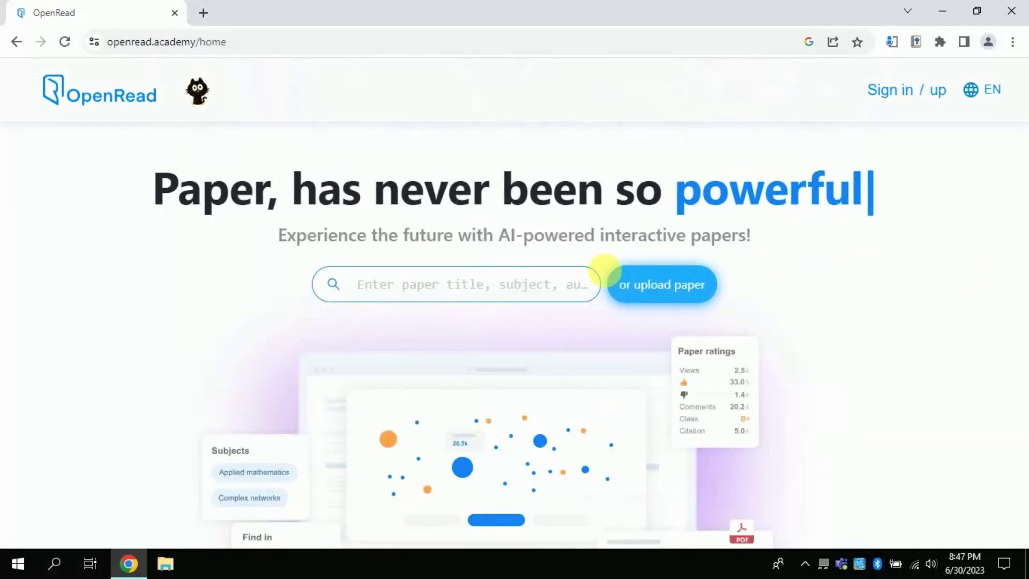
left_click(661, 279)
scroll(504, 163, "down", 3)
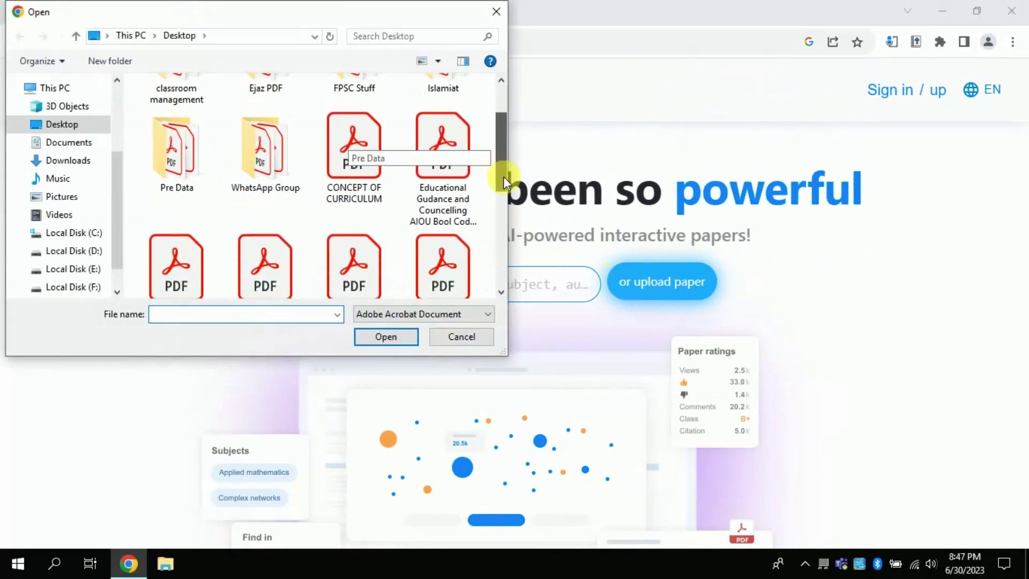
scroll(501, 229, "down", 5)
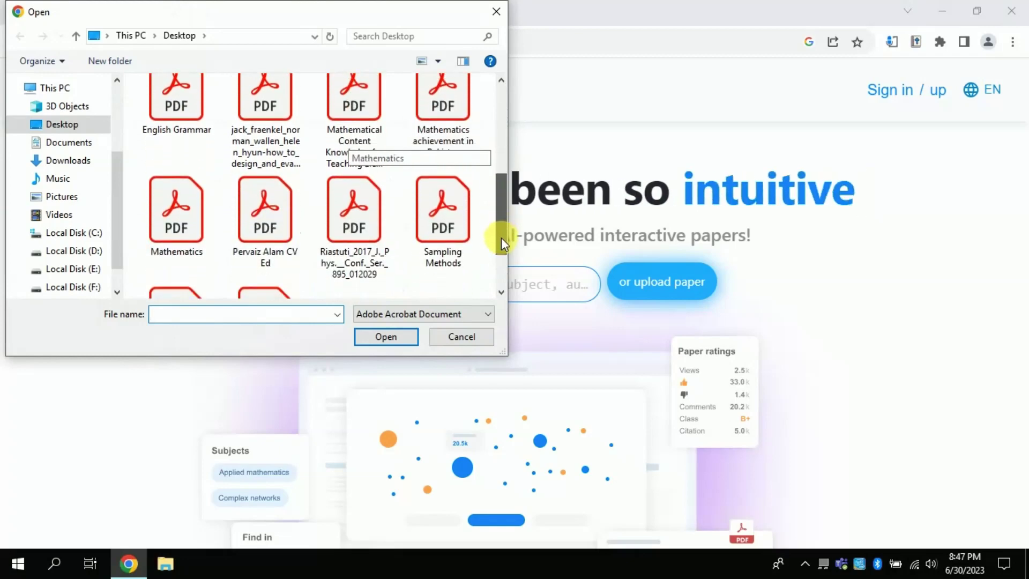
left_click_drag(503, 250, 500, 208)
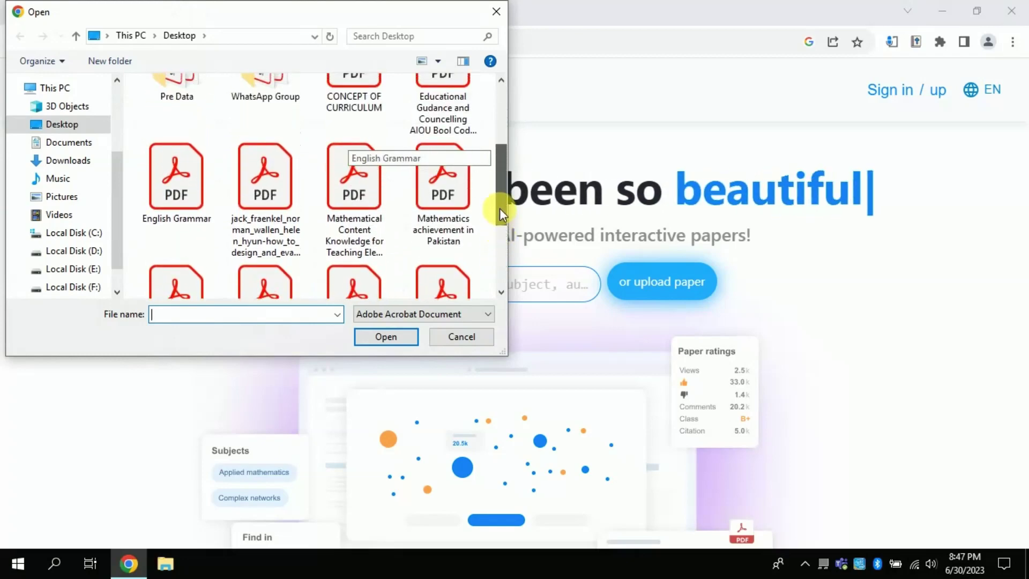
left_click(462, 208)
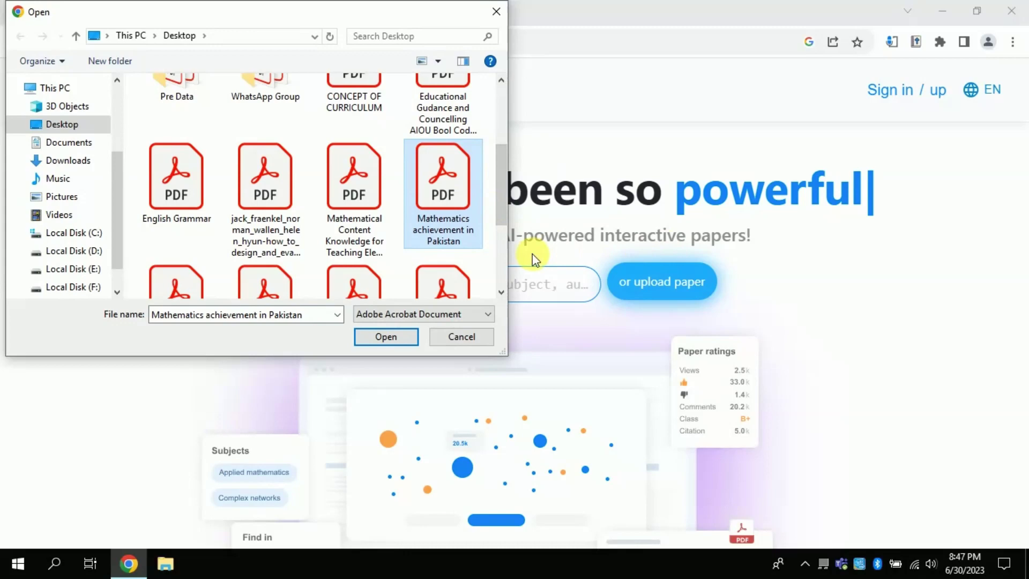
left_click(469, 337)
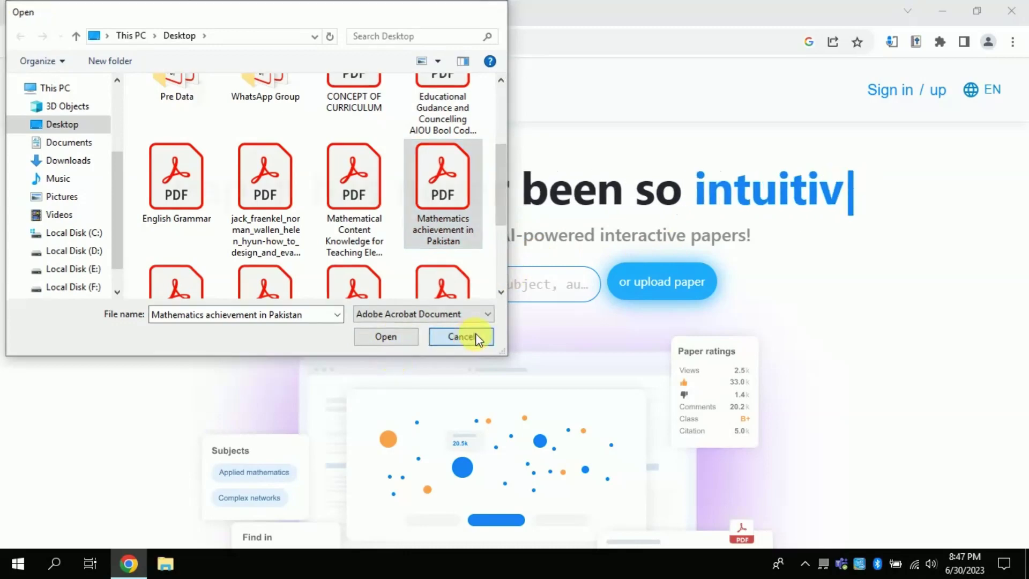
left_click(518, 294)
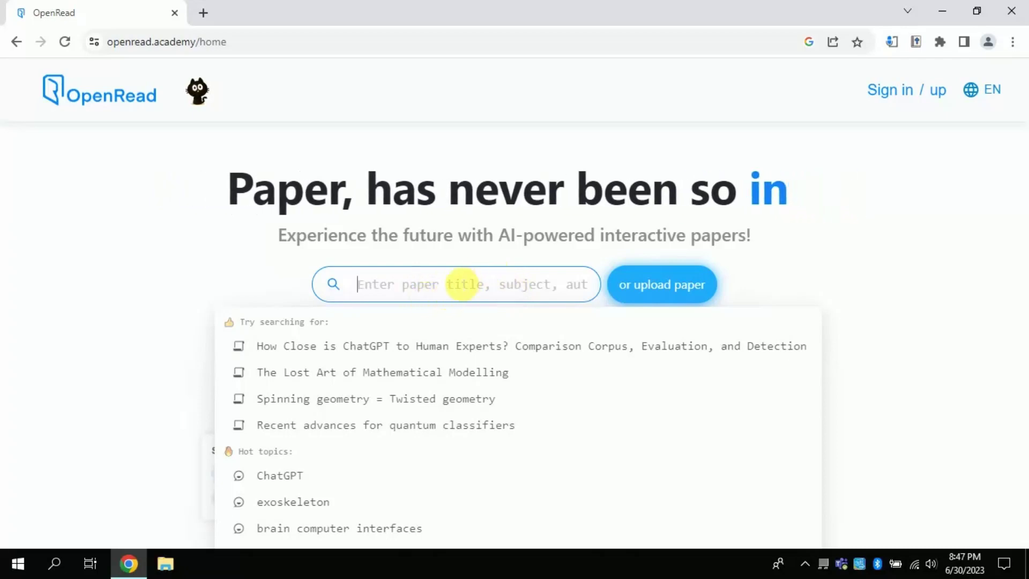
Step: Paste 'mathematics achievement' into the OpenRead search and run it
type("mathematics achievement")
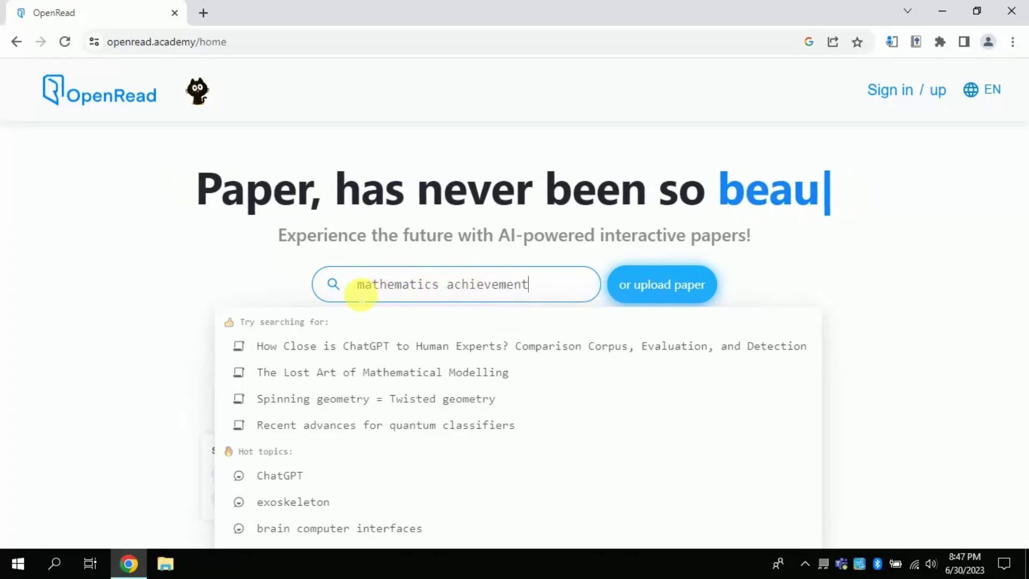
left_click_drag(359, 288, 532, 293)
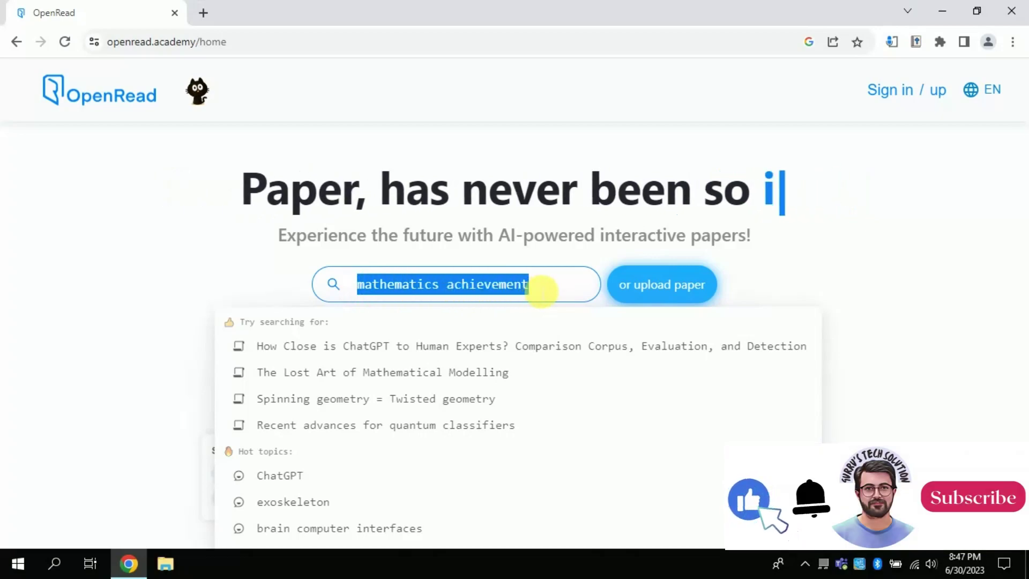
left_click(530, 287)
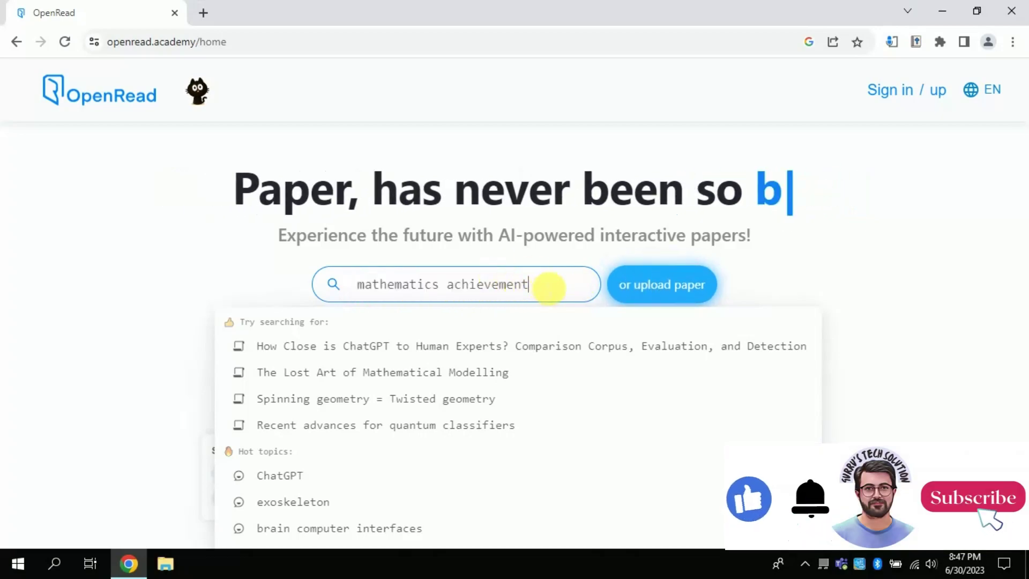
key("Return")
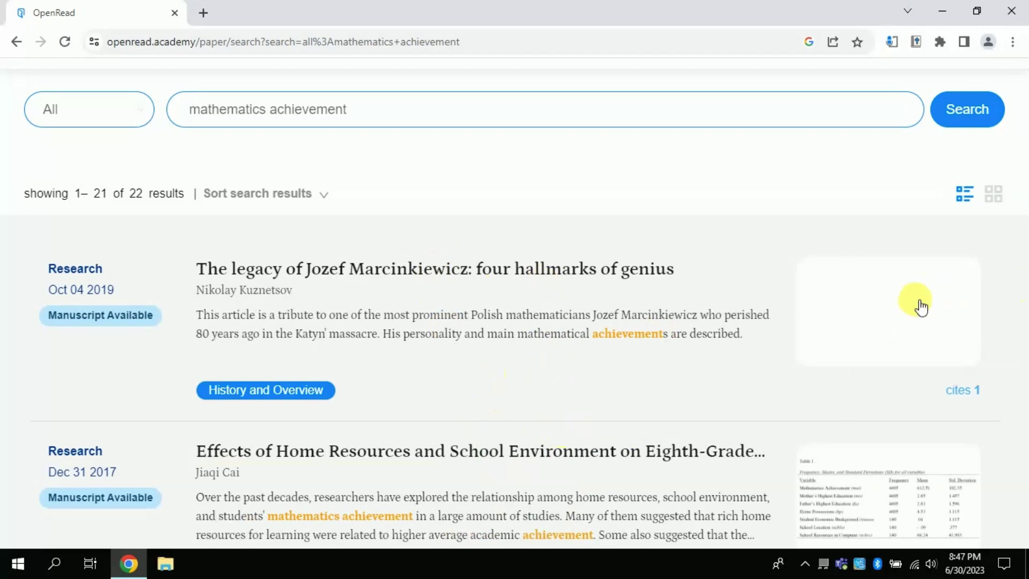
Step: Scroll through the 22 result papers and back to the top
scroll(921, 307, "down", 10)
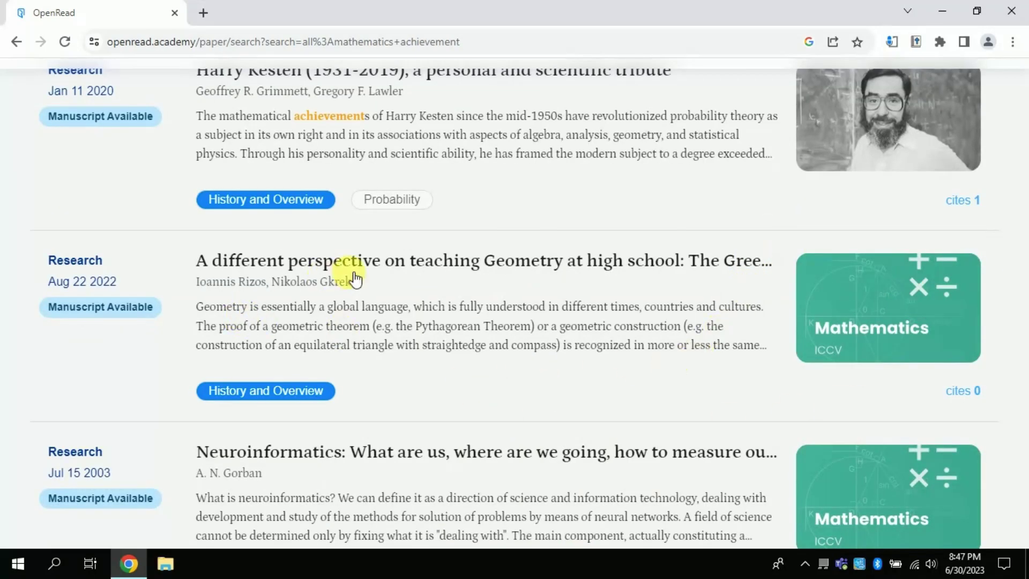
scroll(577, 262, "down", 5)
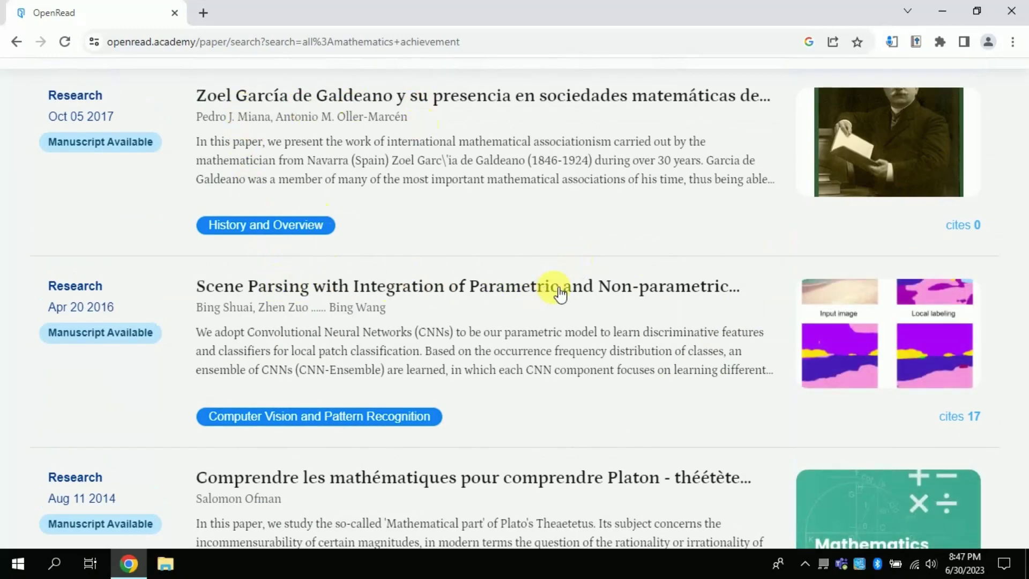
scroll(613, 402, "down", 5)
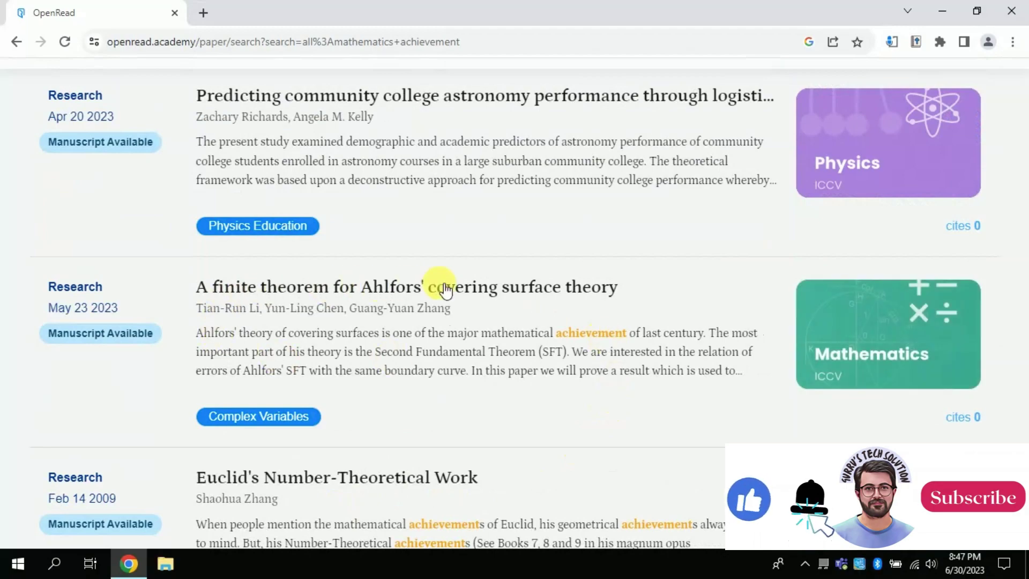
scroll(536, 300, "down", 5)
scroll(546, 315, "up", 5)
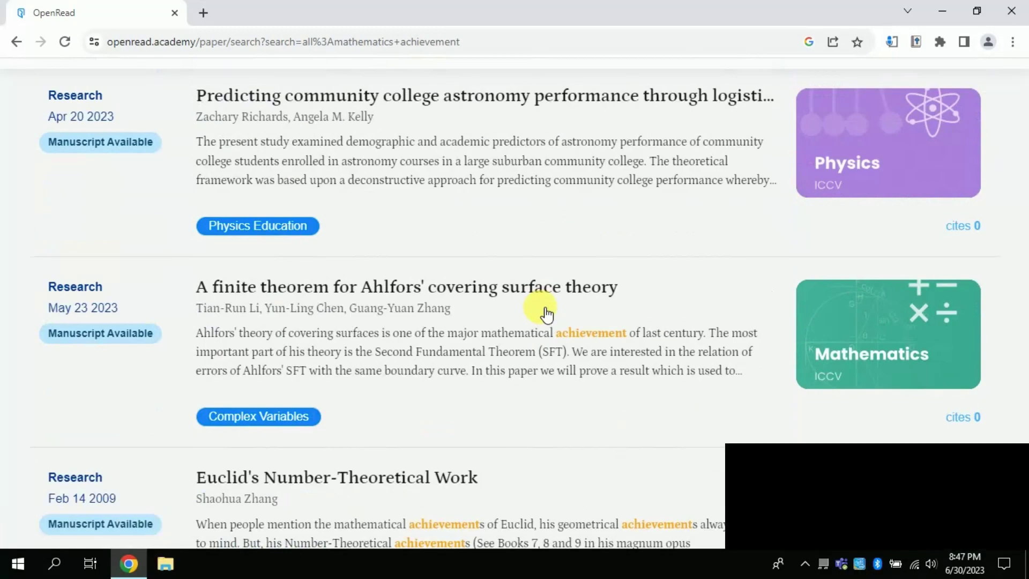
scroll(547, 316, "up", 5)
scroll(547, 318, "up", 5)
scroll(547, 320, "up", 5)
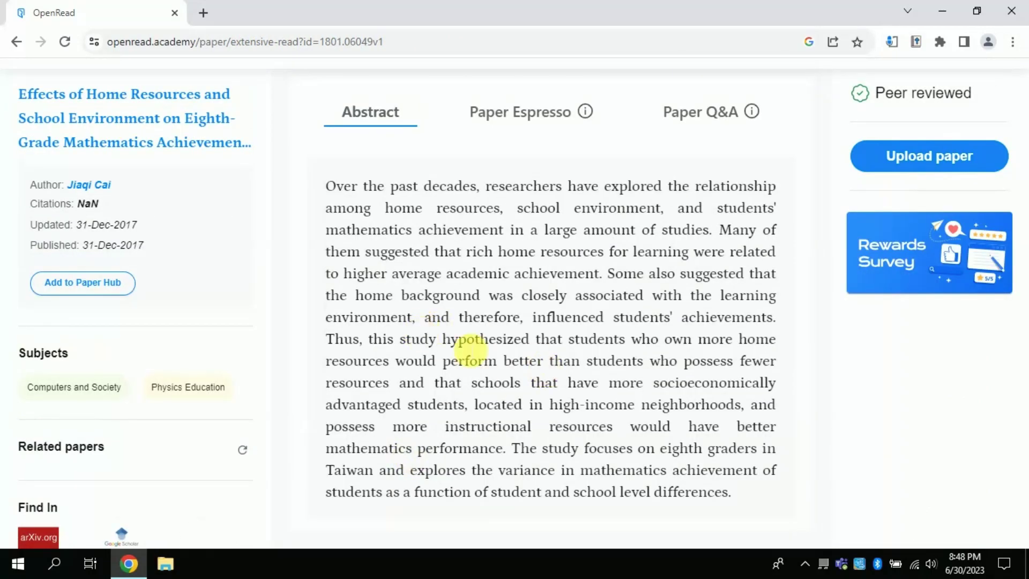
Step: Read the abstract of the home resources and eighth-grade math achievement paper, selecting its opening line
scroll(535, 348, "down", 1)
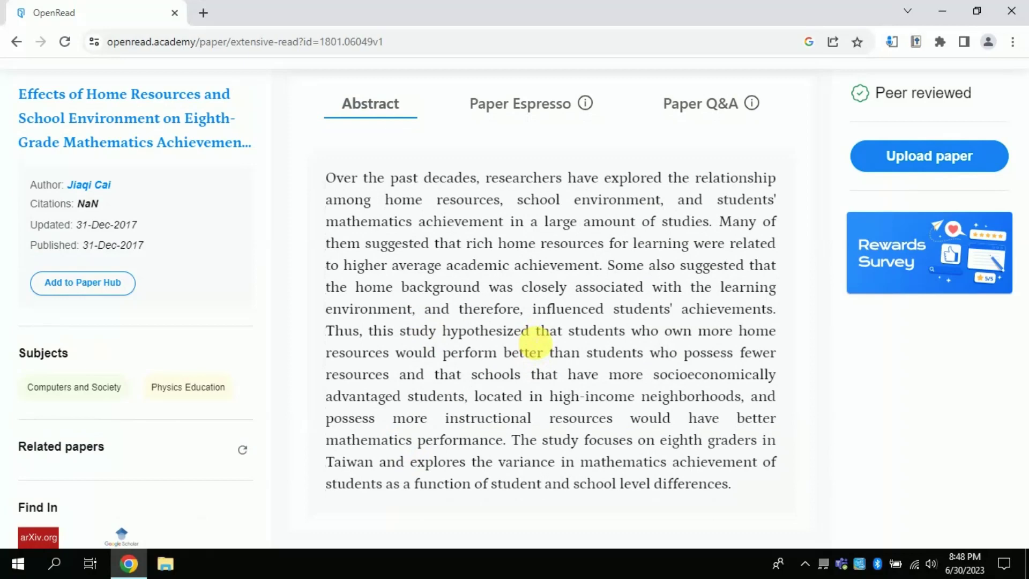
scroll(533, 343, "up", 1)
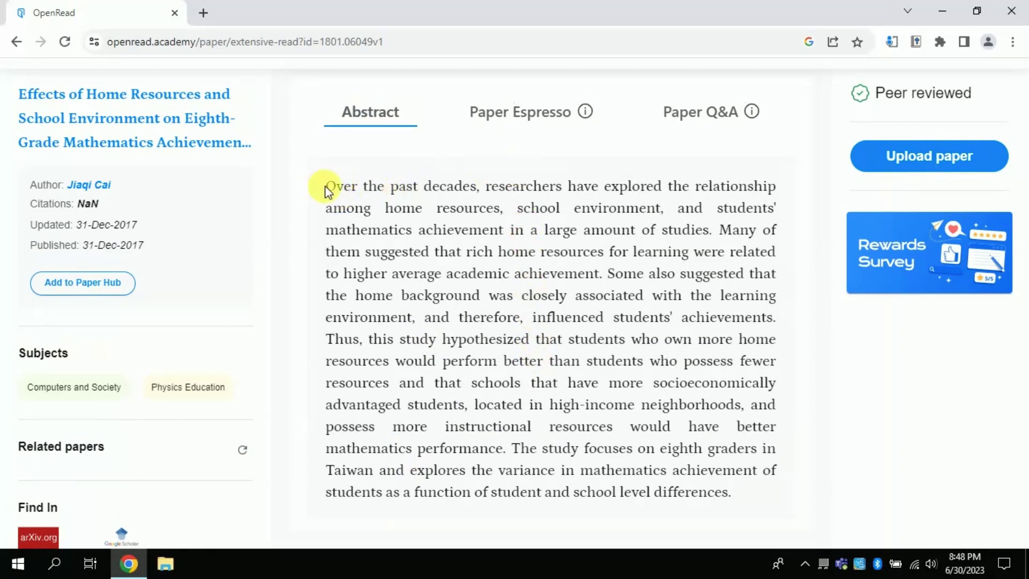
left_click_drag(325, 185, 558, 263)
left_click(558, 263)
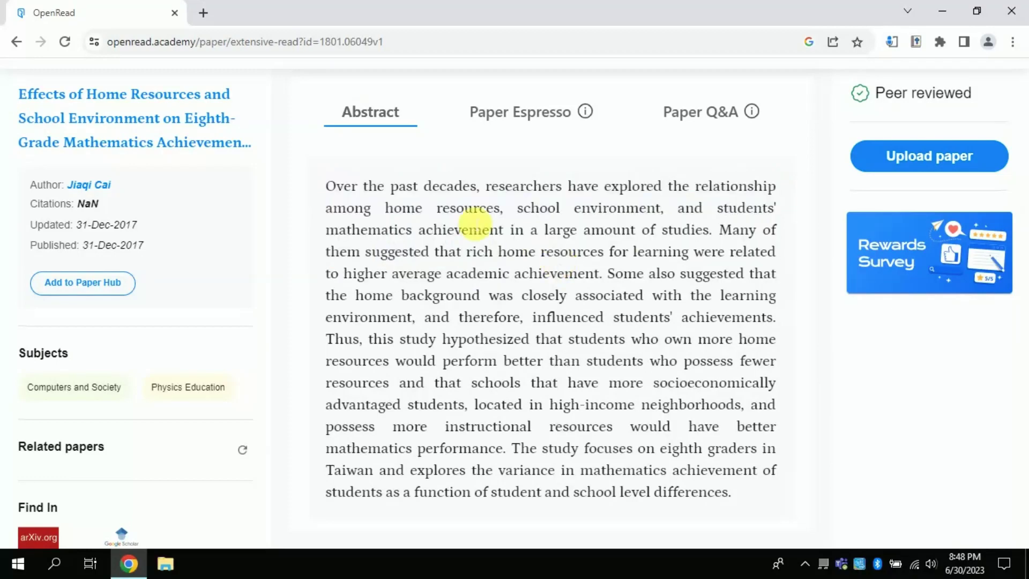
Step: Show the paper's Paper Espresso full-paper summary and scroll through it
left_click(519, 123)
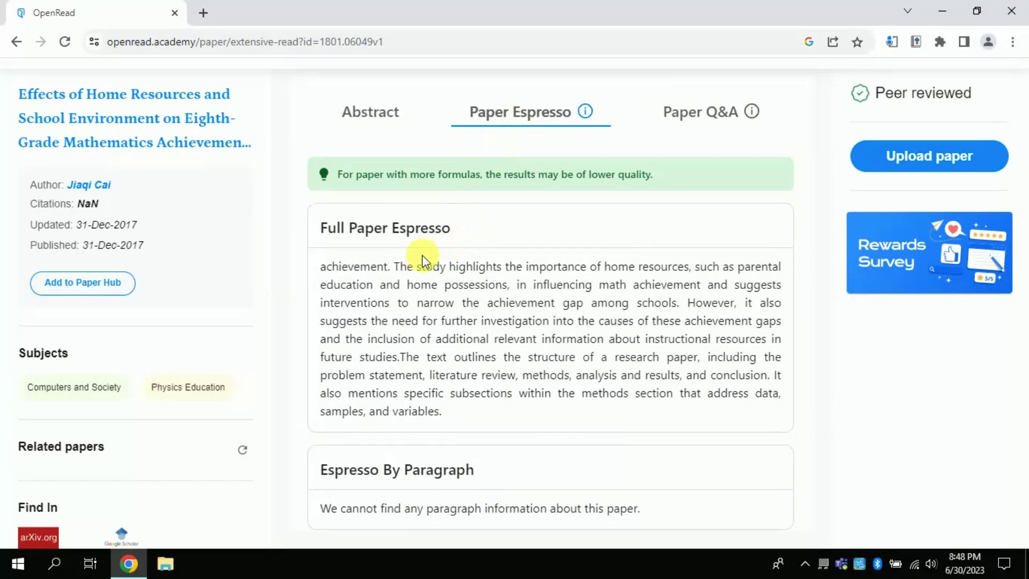
scroll(418, 270, "down", 1)
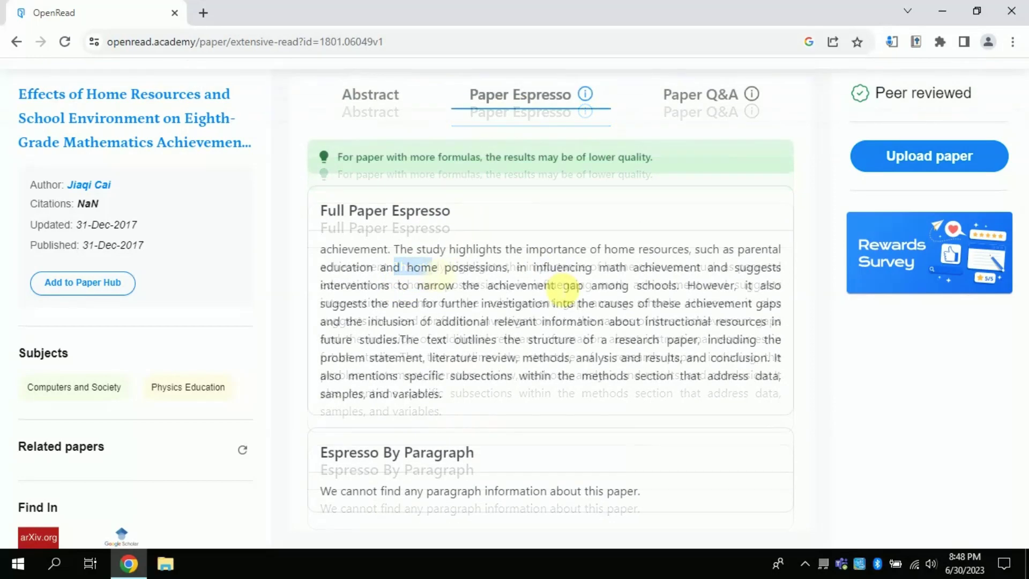
scroll(558, 279, "up", 1)
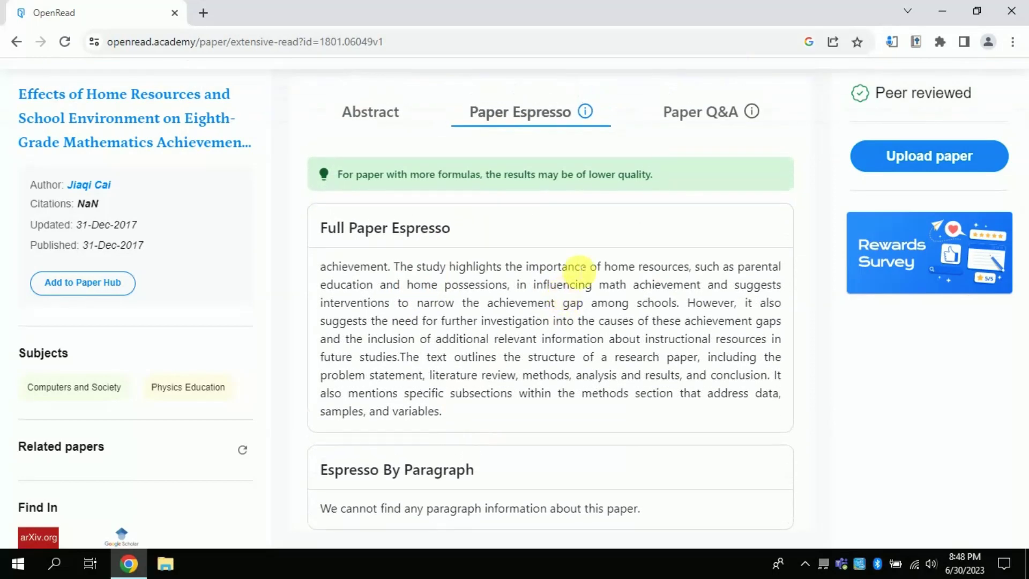
Step: In Paper Q&A, ask the sample question about the paper's highlights
left_click(696, 122)
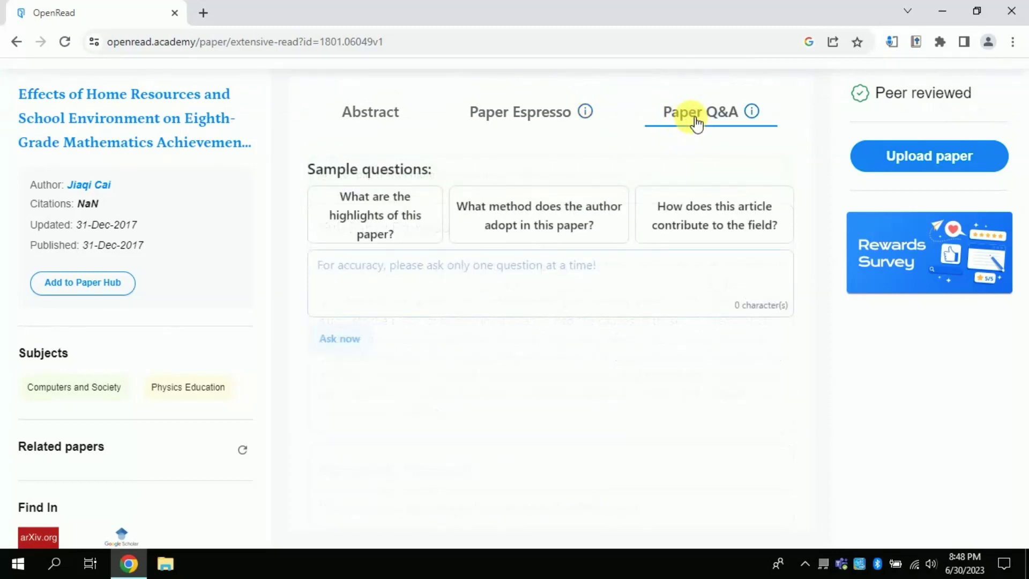
left_click(420, 282)
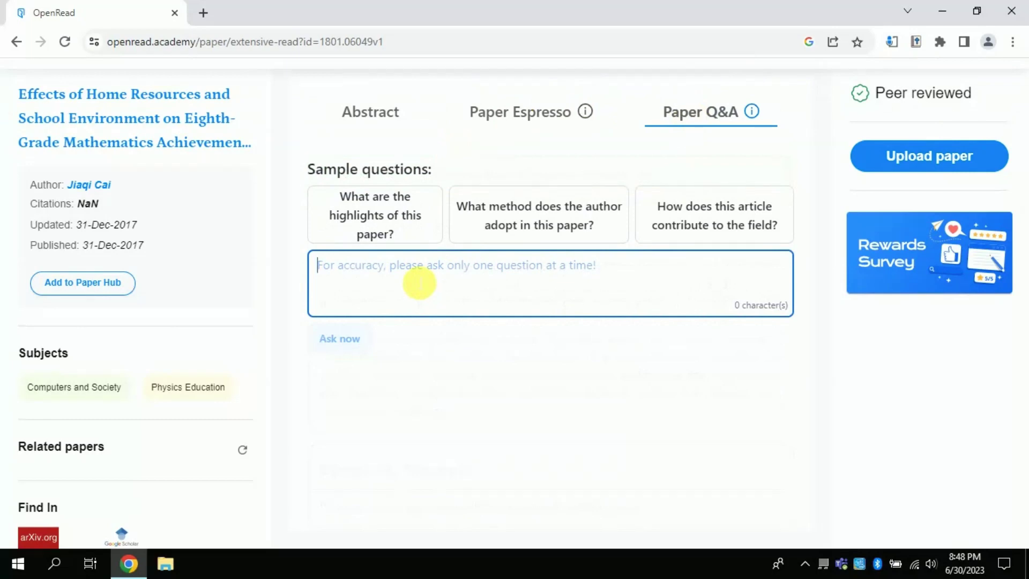
left_click(364, 221)
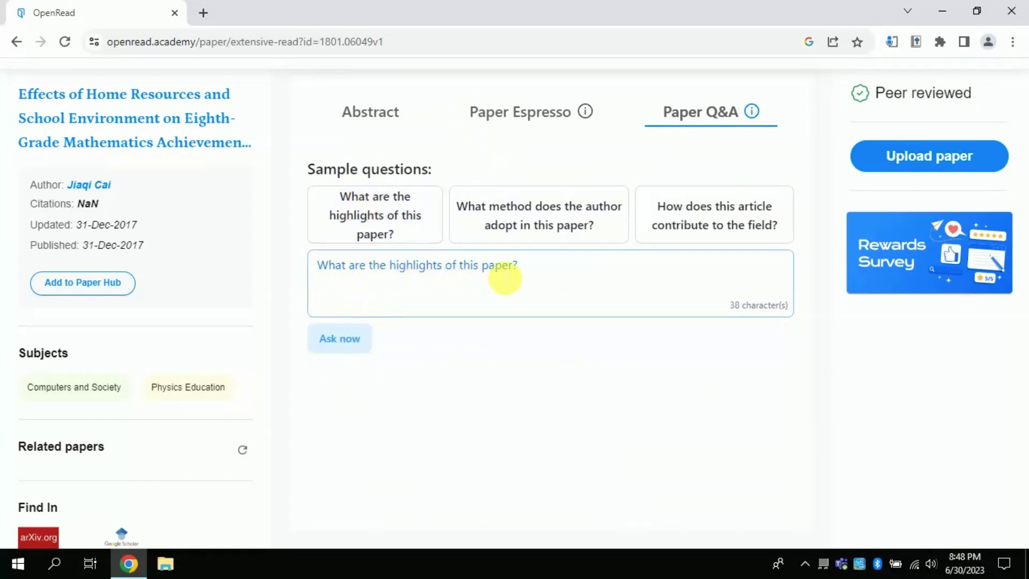
left_click(333, 347)
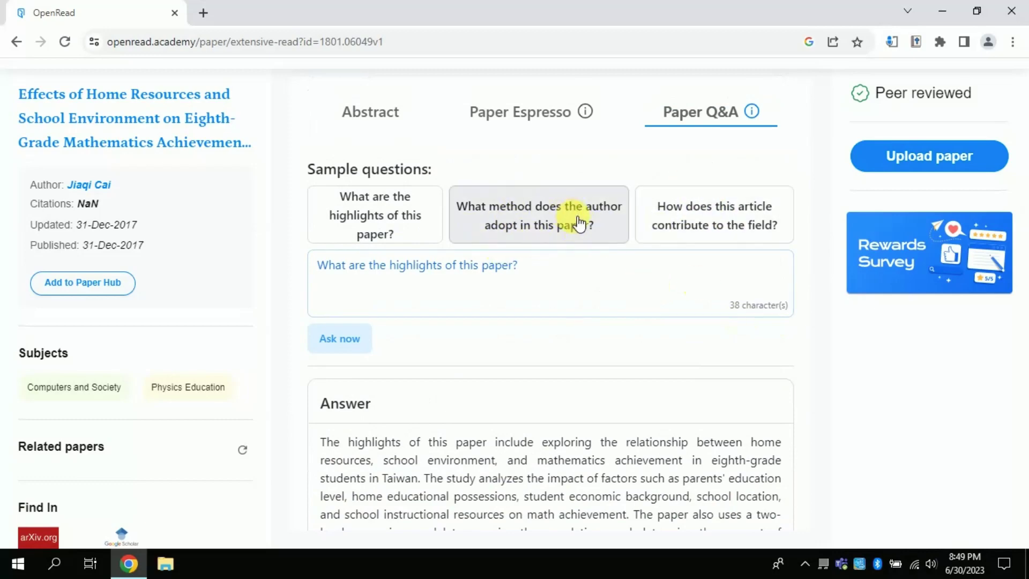
Step: Ask 'What method does the author adopt in this paper?' and highlight the quantitative research method answer
left_click(516, 224)
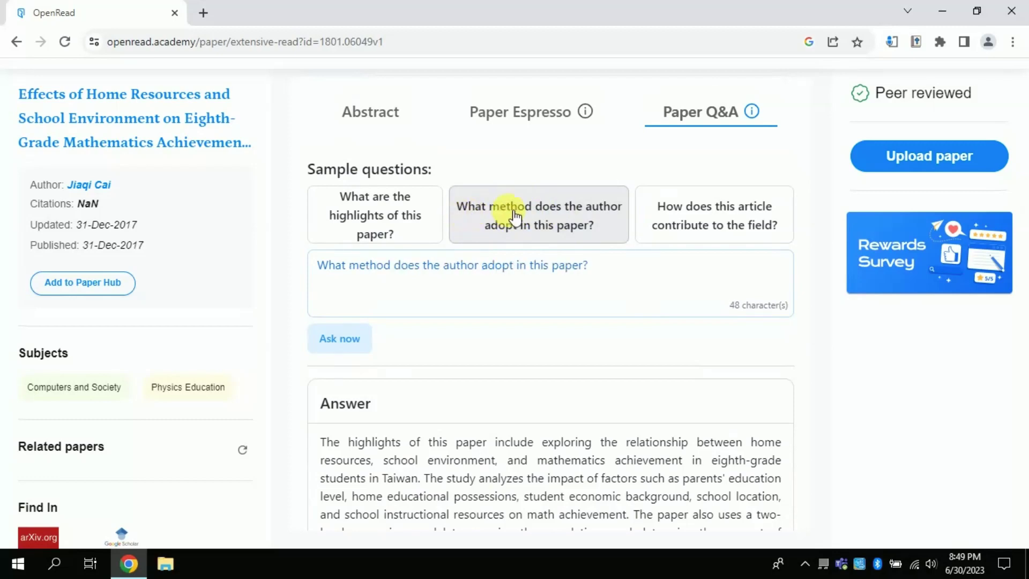
left_click(343, 337)
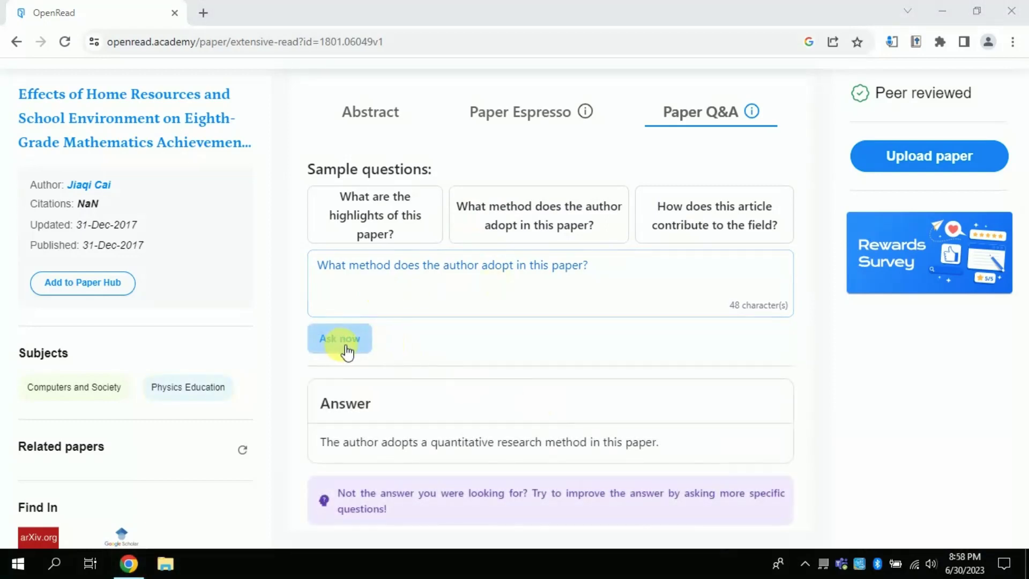
left_click(369, 280)
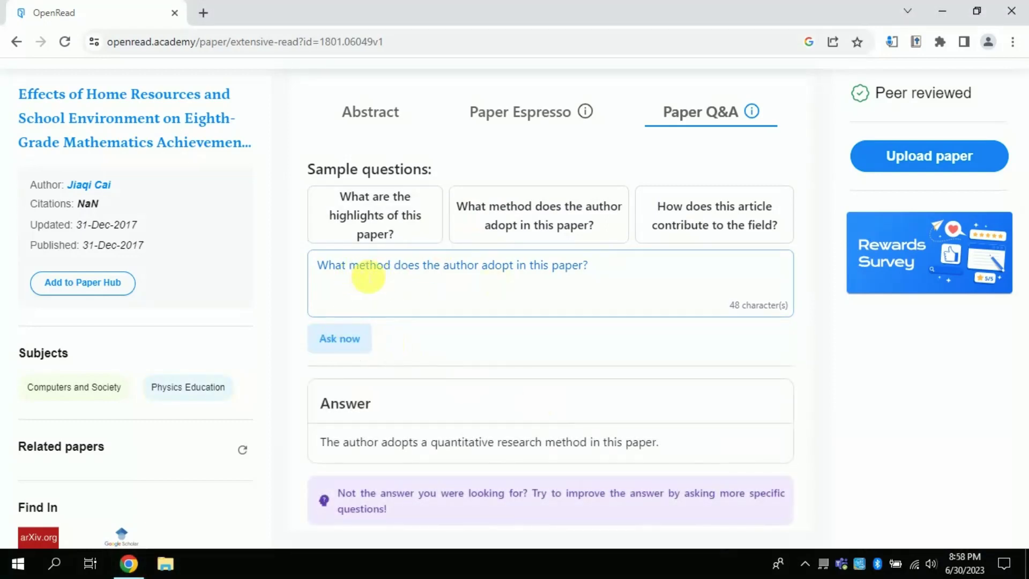
double_click(356, 271)
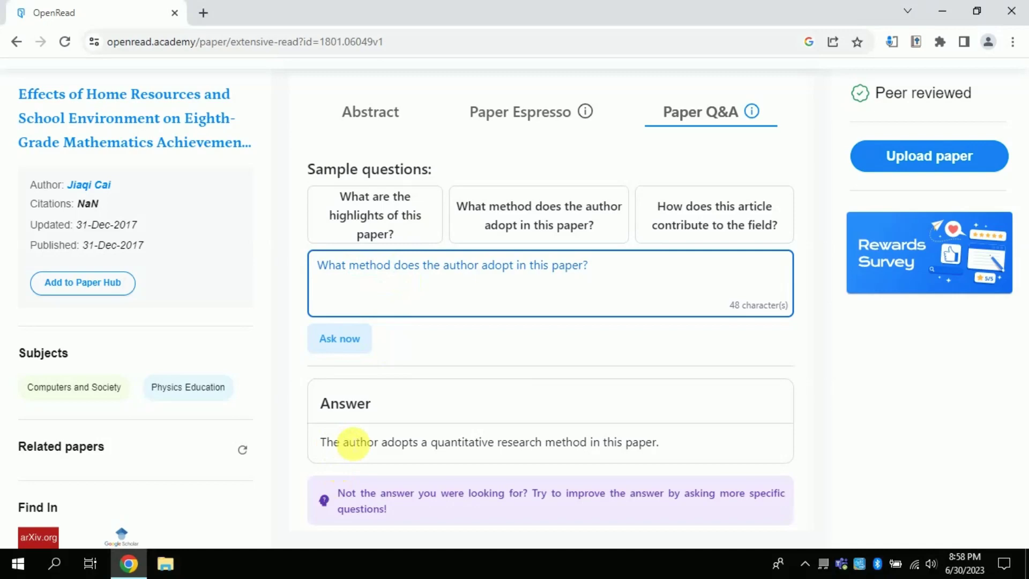
left_click_drag(432, 442, 587, 450)
left_click(570, 403)
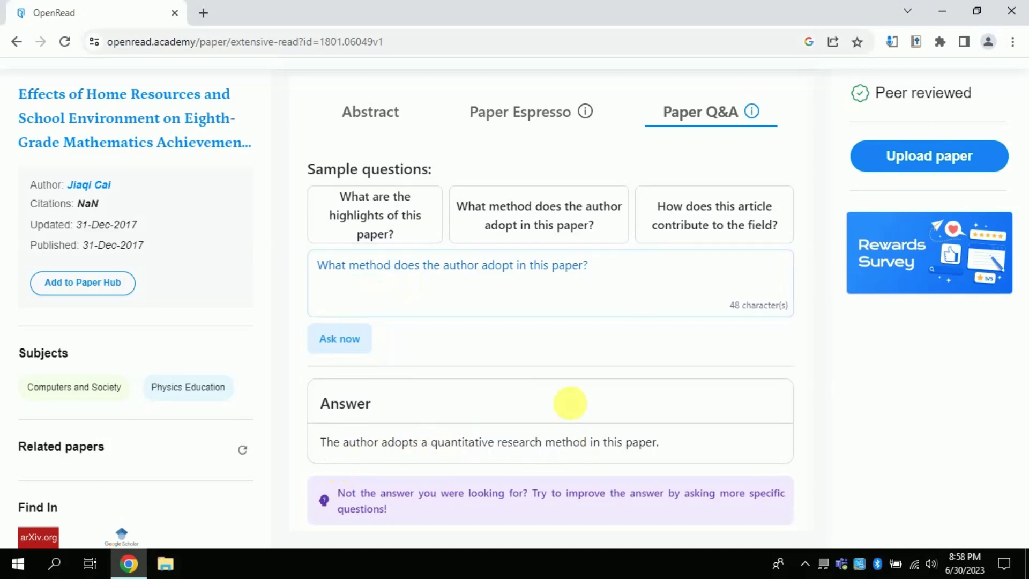
Step: Ask the sample question 'How does this article contribute to the field?'
left_click(712, 220)
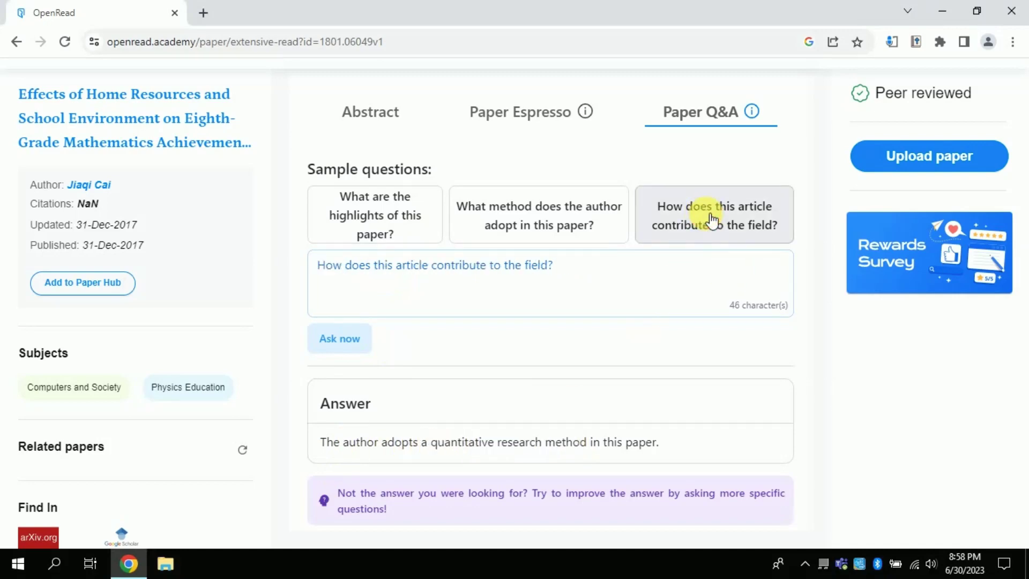
left_click(366, 343)
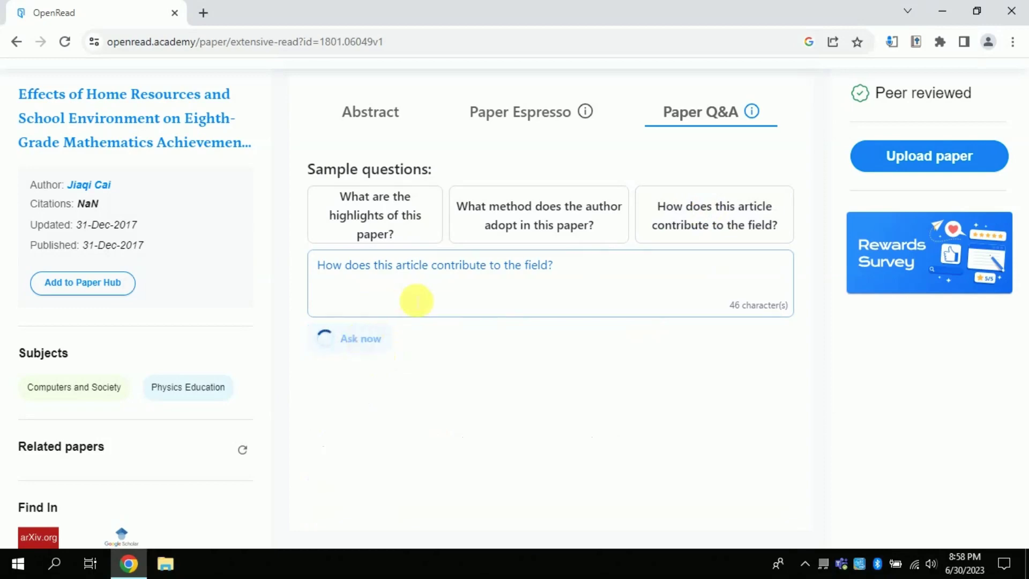
scroll(663, 335, "down", 2)
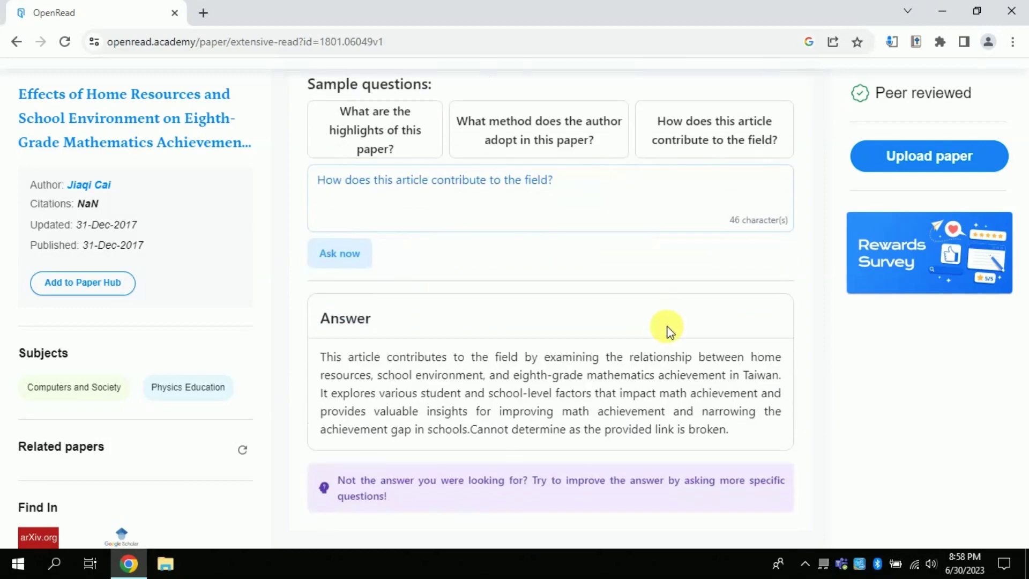
Step: Highlight the answer's phrases on home resources, then select the question text
left_click_drag(367, 373, 547, 356)
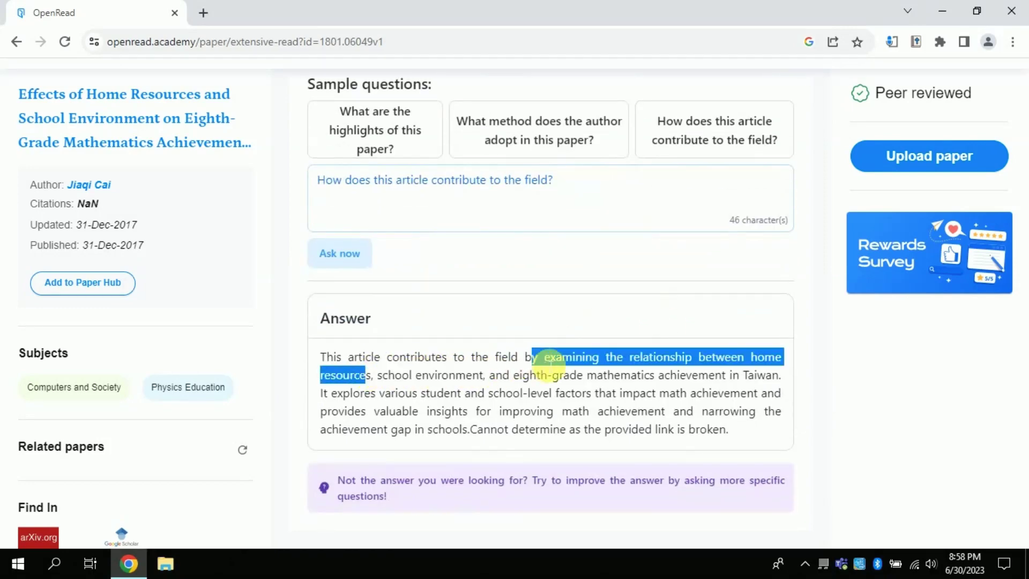
left_click(546, 357)
left_click_drag(611, 357, 673, 377)
left_click(675, 379)
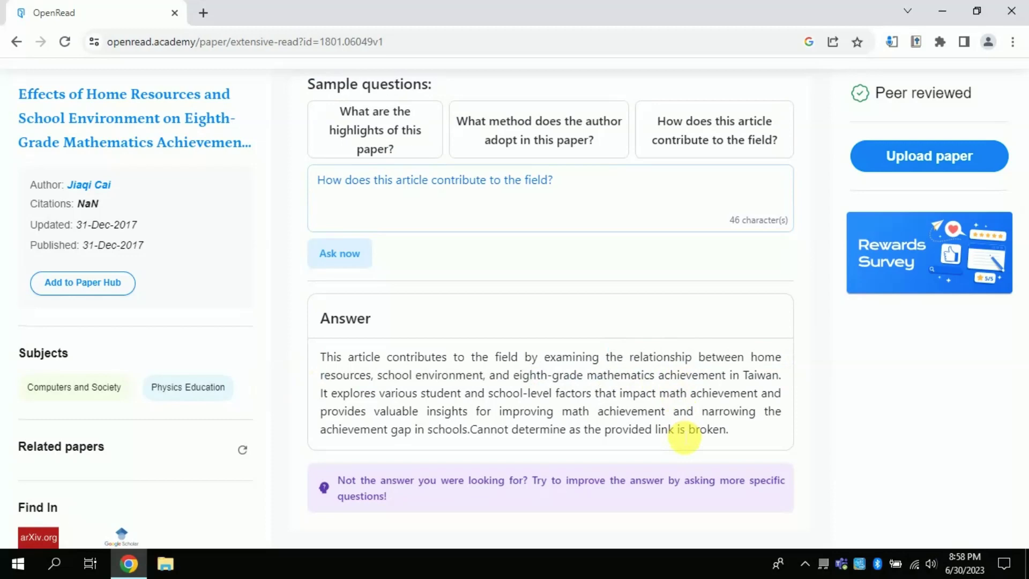
scroll(685, 437, "up", 2)
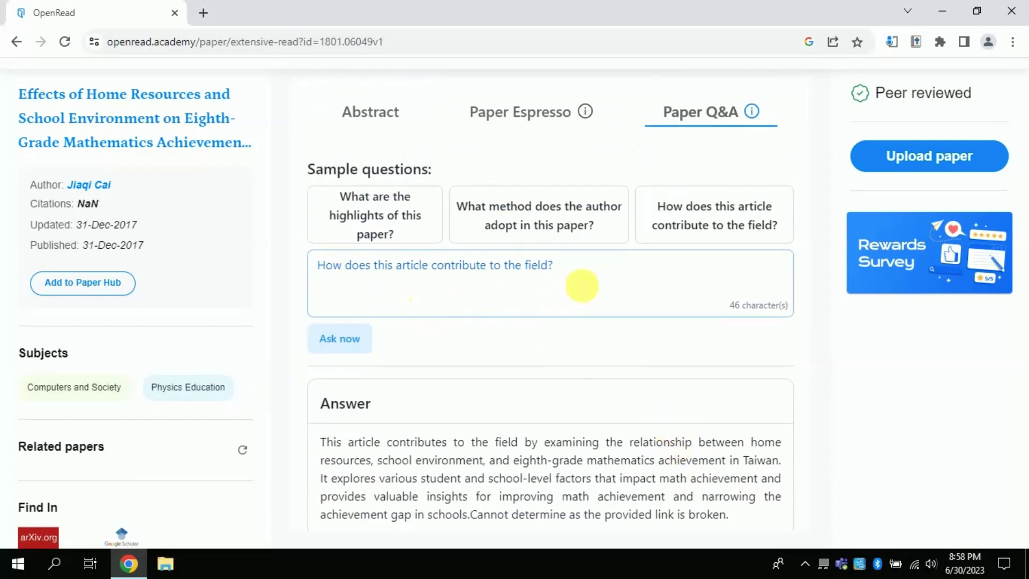
left_click_drag(582, 285, 329, 278)
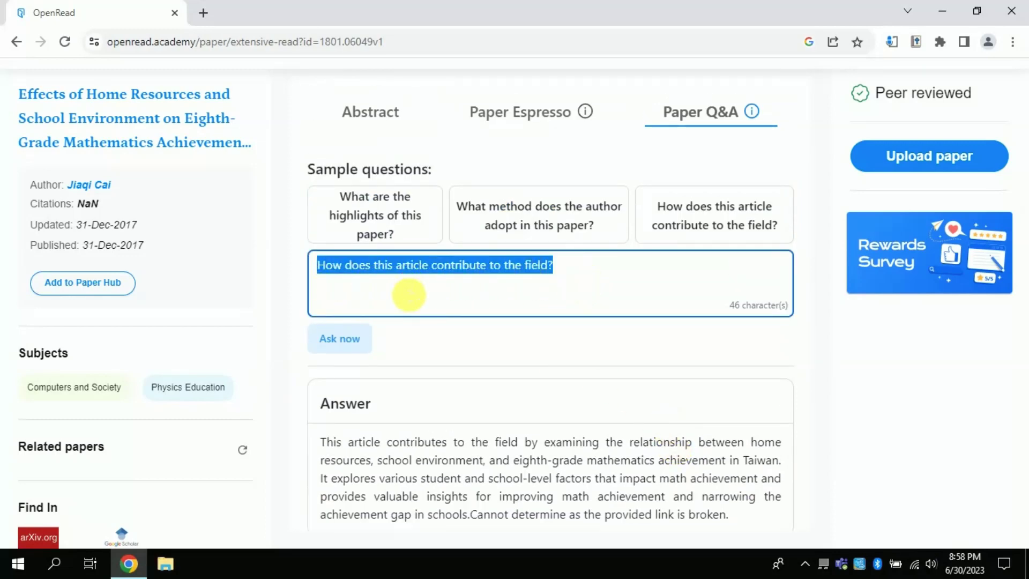